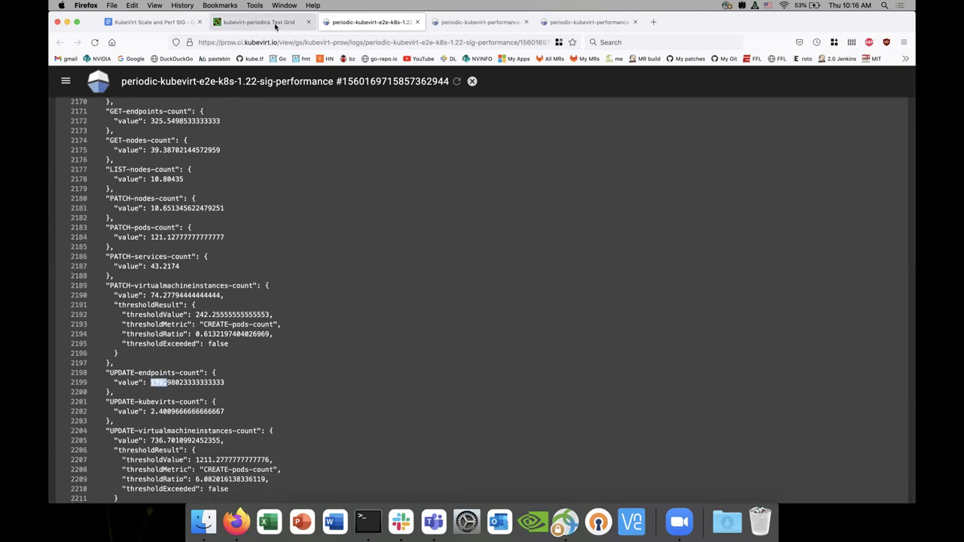
Step: Check the UPDATE-endpoints-count value on line 2199 of the e2e-k8s-1.22 log, then view the density-test log
{"action": "left_click", "coordinate": [175, 379]}
{"action": "scroll", "coordinate": [176, 379], "scroll_direction": "down", "scroll_amount": 1}
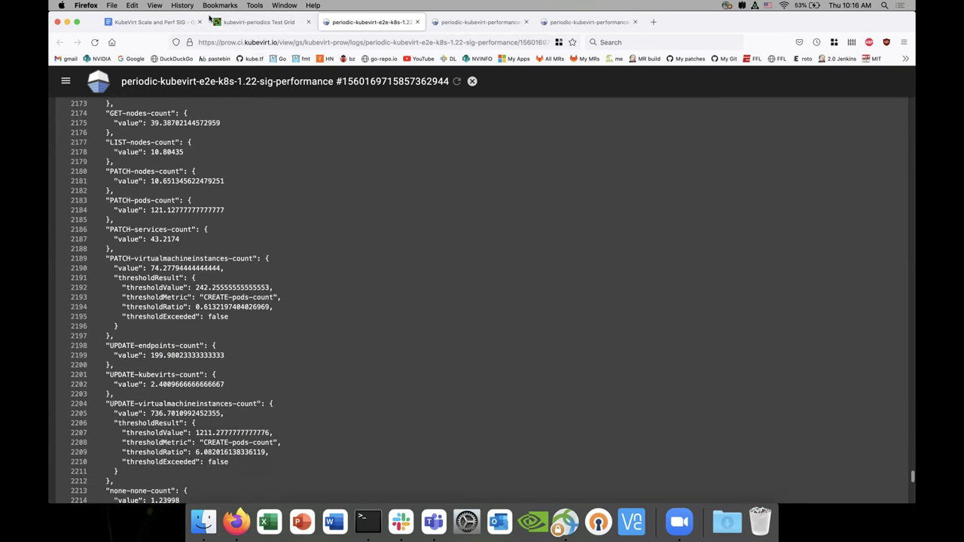
{"action": "left_click", "coordinate": [154, 21]}
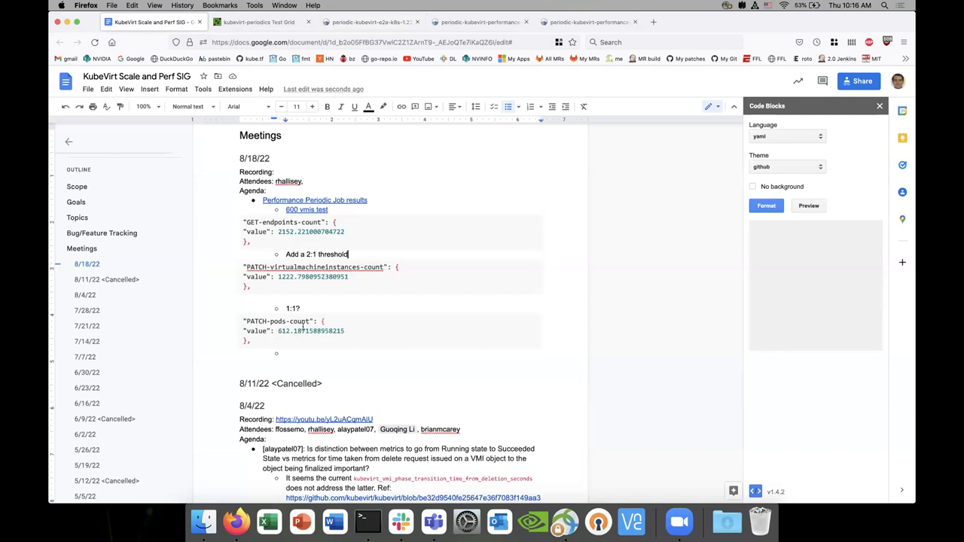
{"action": "left_click", "coordinate": [260, 22]}
{"action": "left_click", "coordinate": [369, 22]}
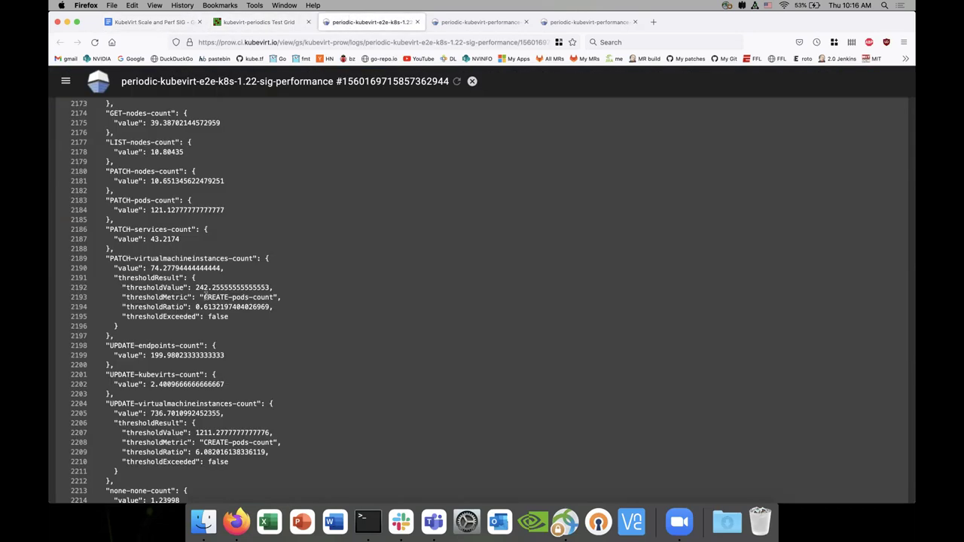
{"action": "left_click_drag", "start_coordinate": [159, 356], "coordinate": [144, 346]}
{"action": "left_click", "coordinate": [161, 360]}
{"action": "key", "text": "ctrl+Tab"}
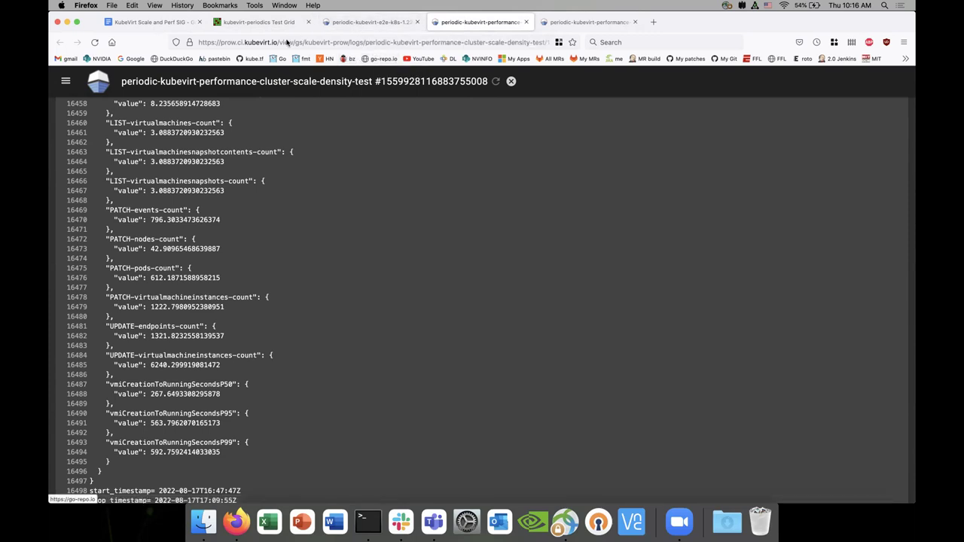
Step: Copy the meeting notes document's address and paste the link into the Zoom meeting
{"action": "left_click", "coordinate": [167, 23]}
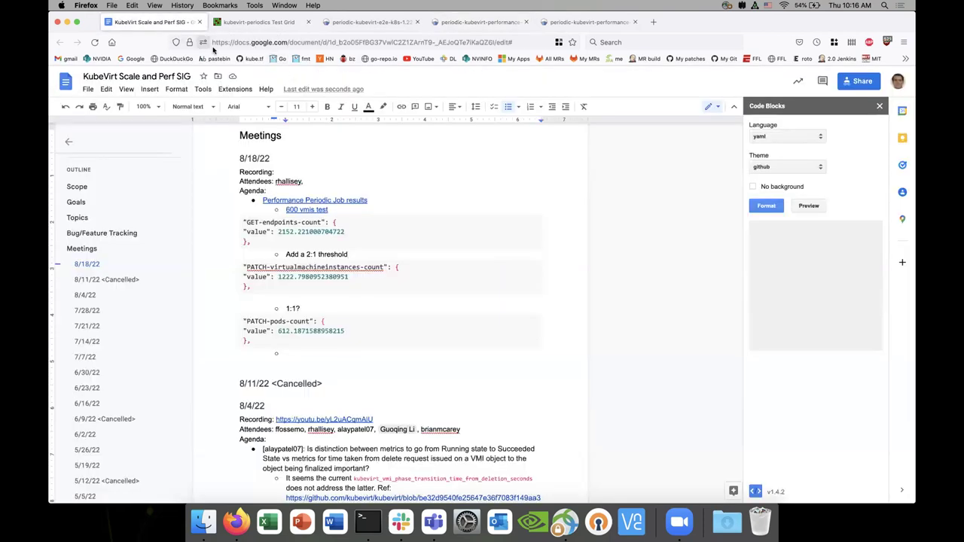
{"action": "left_click", "coordinate": [422, 43]}
{"action": "double_click", "coordinate": [422, 43]}
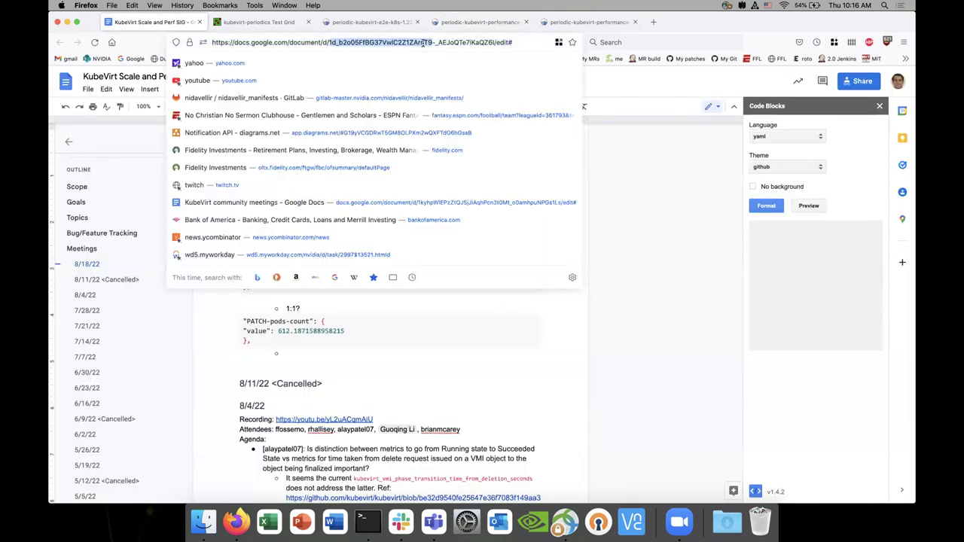
{"action": "left_click", "coordinate": [422, 43]}
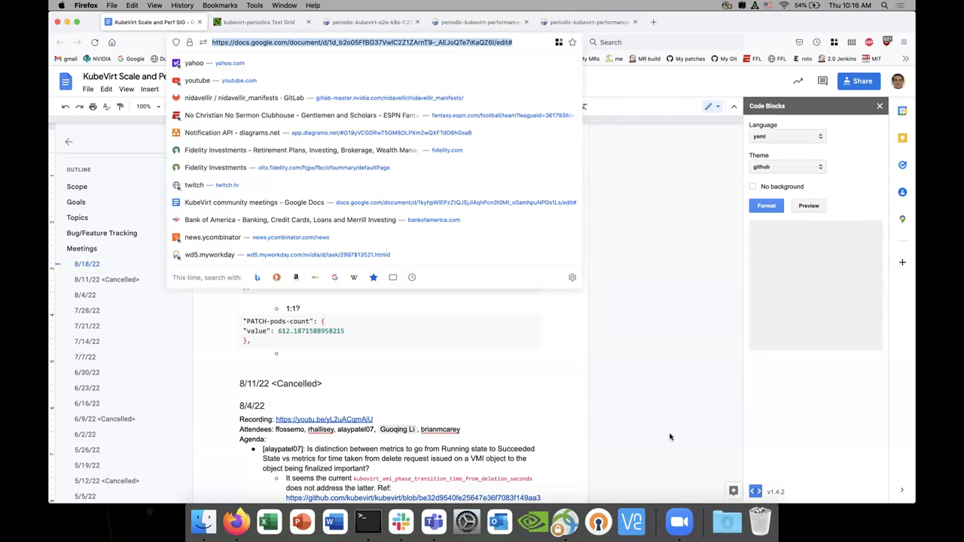
{"action": "left_click", "coordinate": [679, 521]}
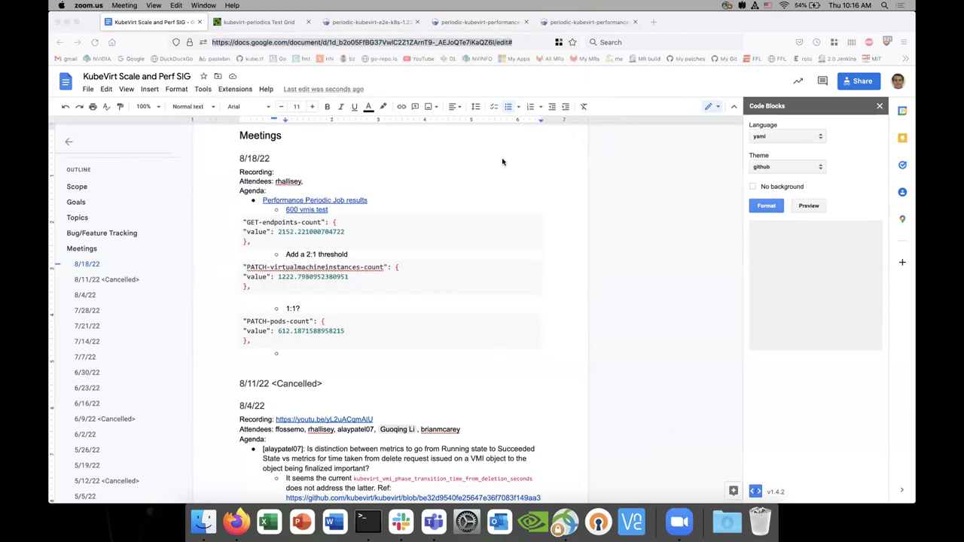
{"action": "key", "text": "super+v"}
{"action": "key", "text": "super+Tab"}
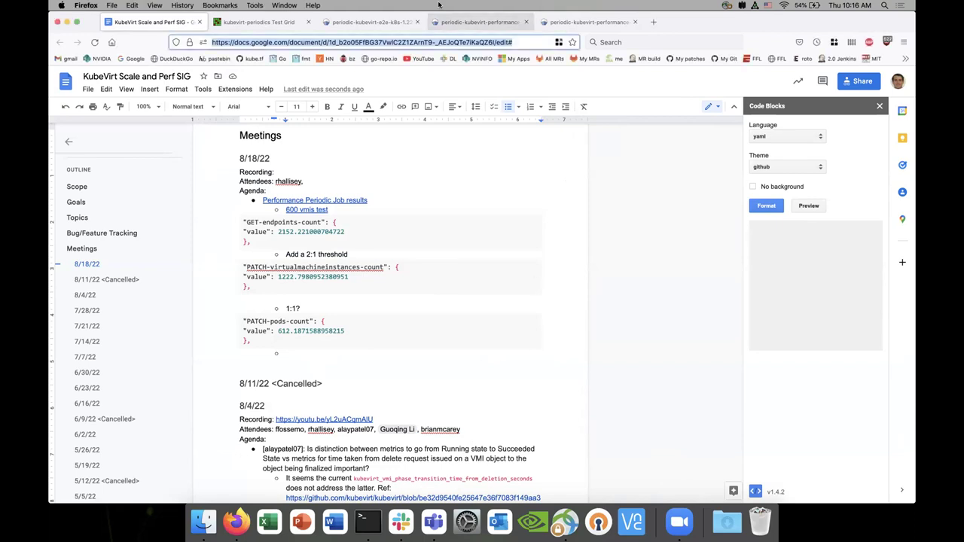
Step: Check the notes' '1:1?' note and its code block, ending on the e2e-k8s-1.22 log
{"action": "left_click", "coordinate": [371, 21]}
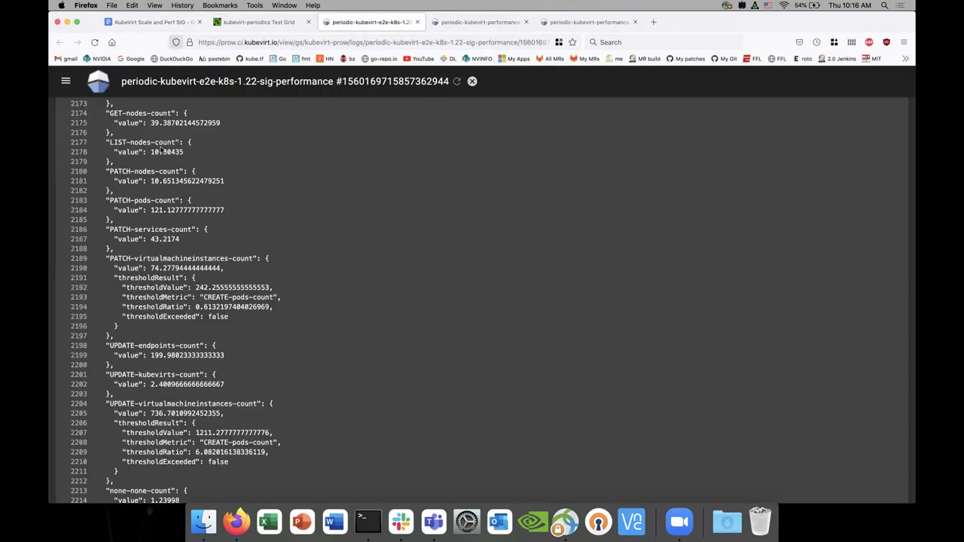
{"action": "left_click", "coordinate": [151, 22]}
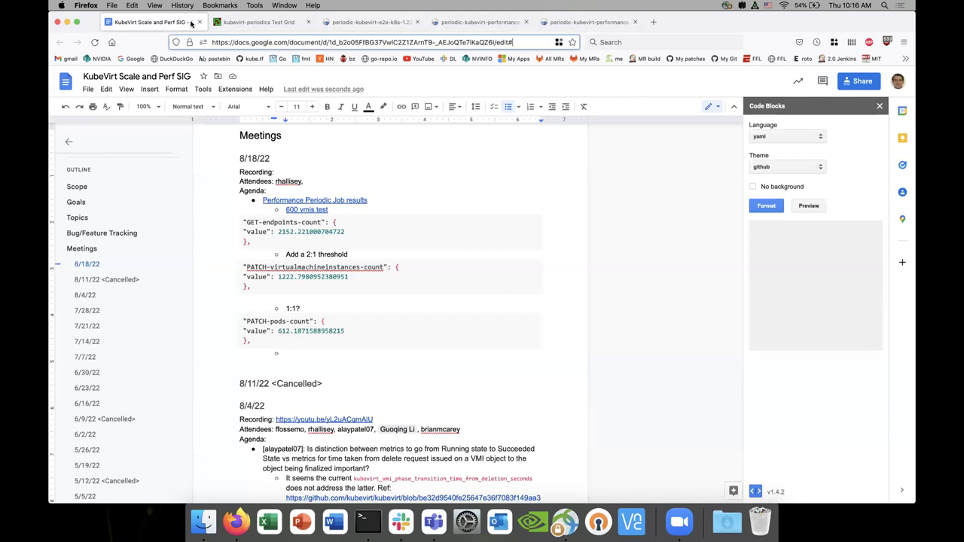
{"action": "left_click", "coordinate": [318, 304]}
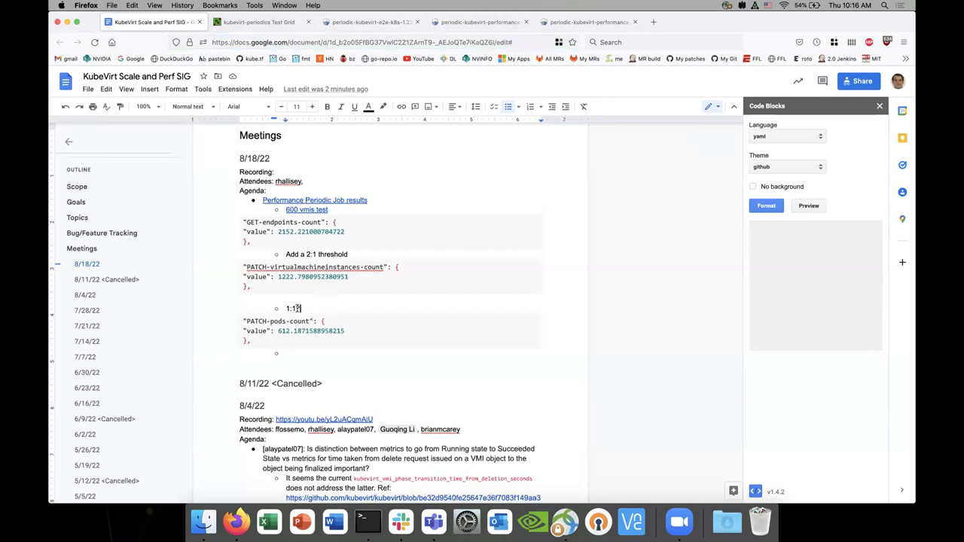
{"action": "left_click", "coordinate": [300, 326]}
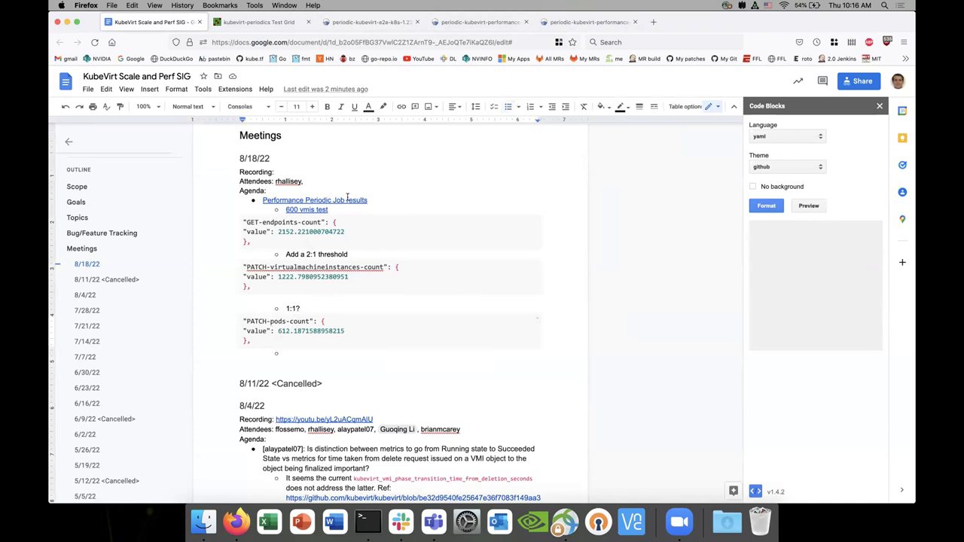
{"action": "left_click", "coordinate": [365, 22]}
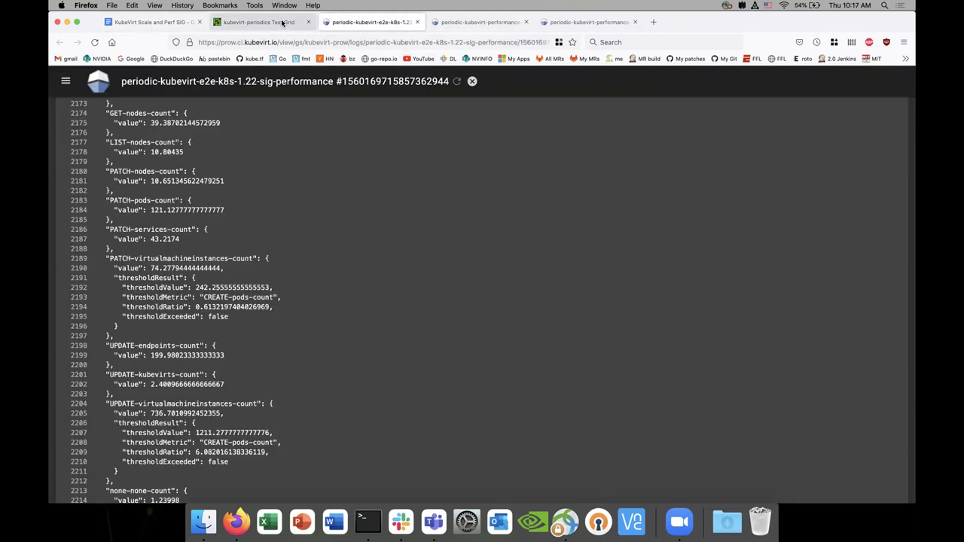
Step: Select the PATCH-pods-count value line in the cluster-scale-density-test log
{"action": "left_click", "coordinate": [450, 24]}
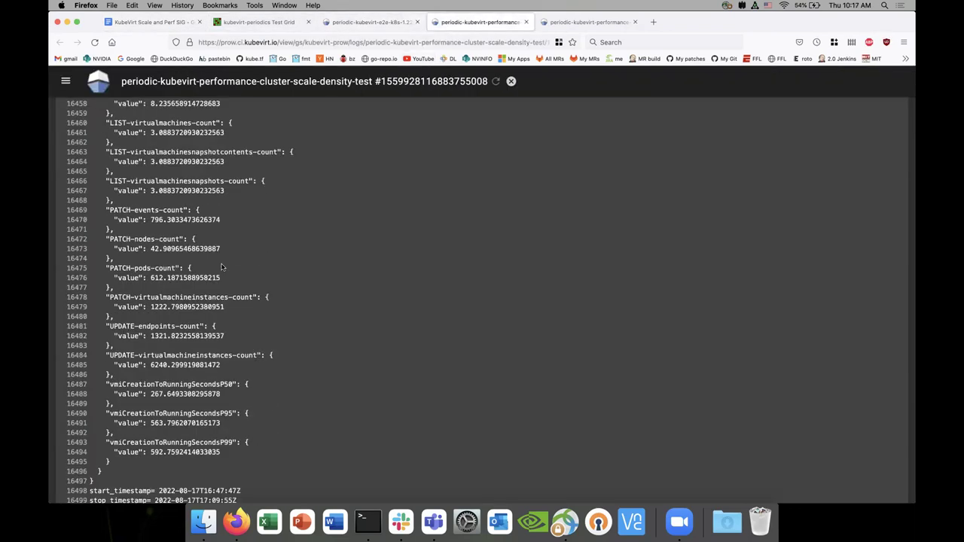
{"action": "left_click_drag", "start_coordinate": [182, 278], "coordinate": [90, 268]}
{"action": "left_click", "coordinate": [164, 279]}
{"action": "triple_click", "coordinate": [164, 279]}
Step: Compare the e2e-k8s-1.22 PATCH-pods-count value (121), then select the '1:1?' note in the notes
{"action": "left_click", "coordinate": [363, 23]}
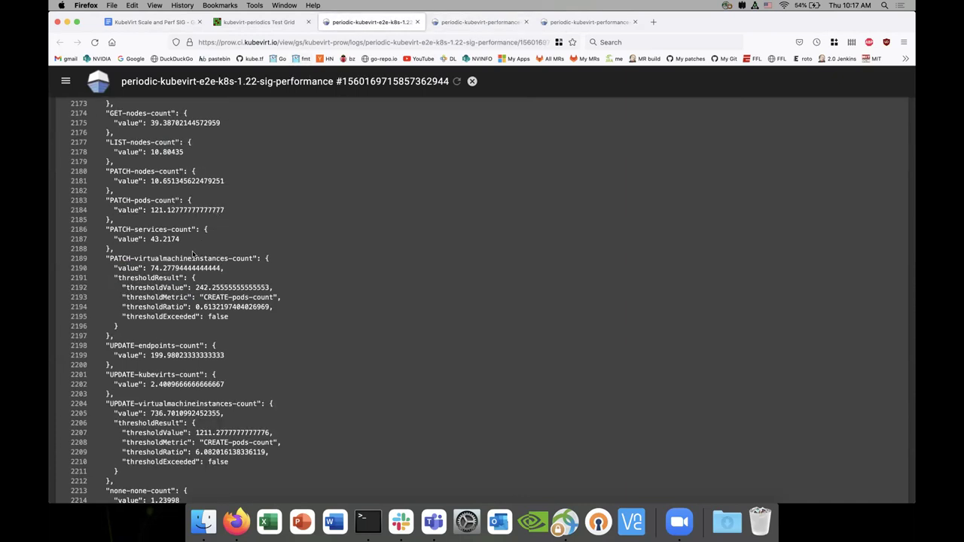
{"action": "scroll", "coordinate": [194, 284], "scroll_direction": "down", "scroll_amount": 5}
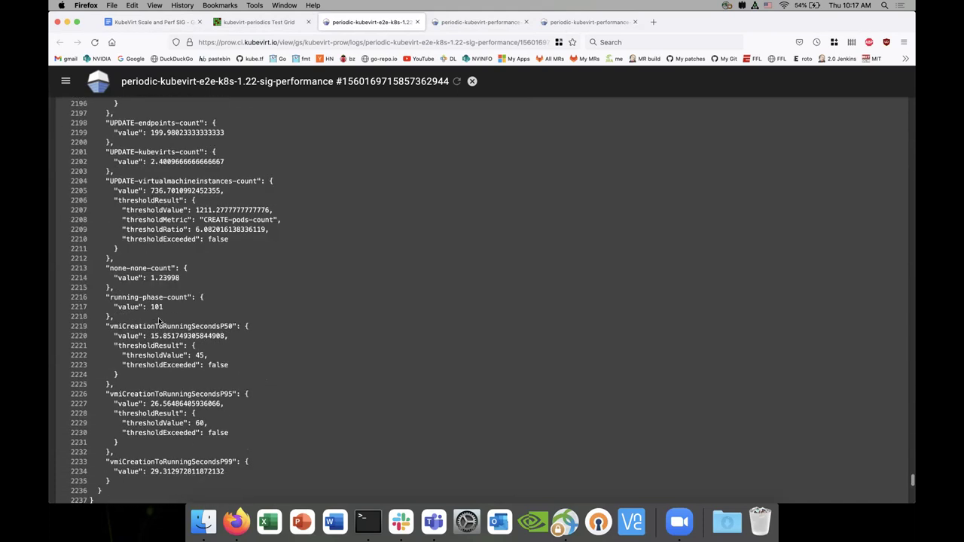
{"action": "scroll", "coordinate": [158, 320], "scroll_direction": "up", "scroll_amount": 5}
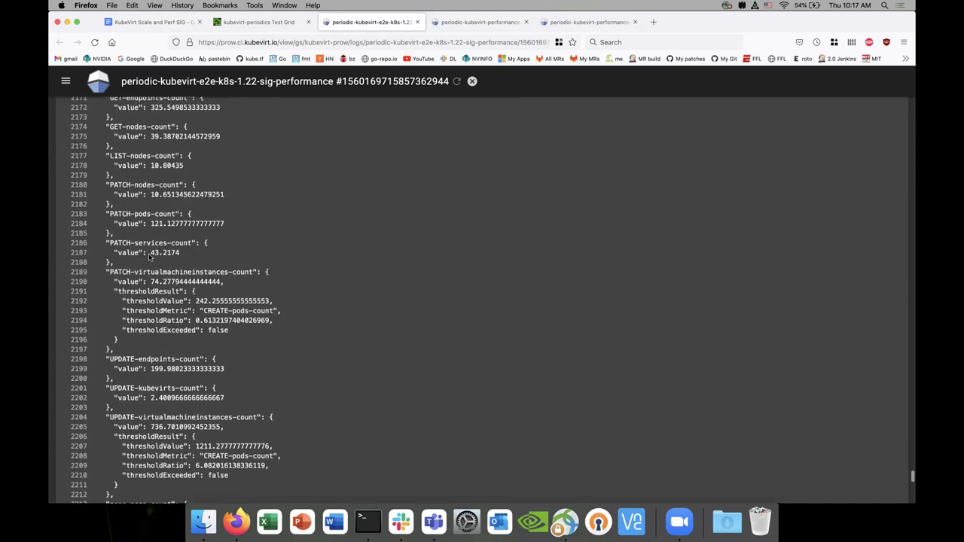
{"action": "scroll", "coordinate": [149, 256], "scroll_direction": "up", "scroll_amount": 2}
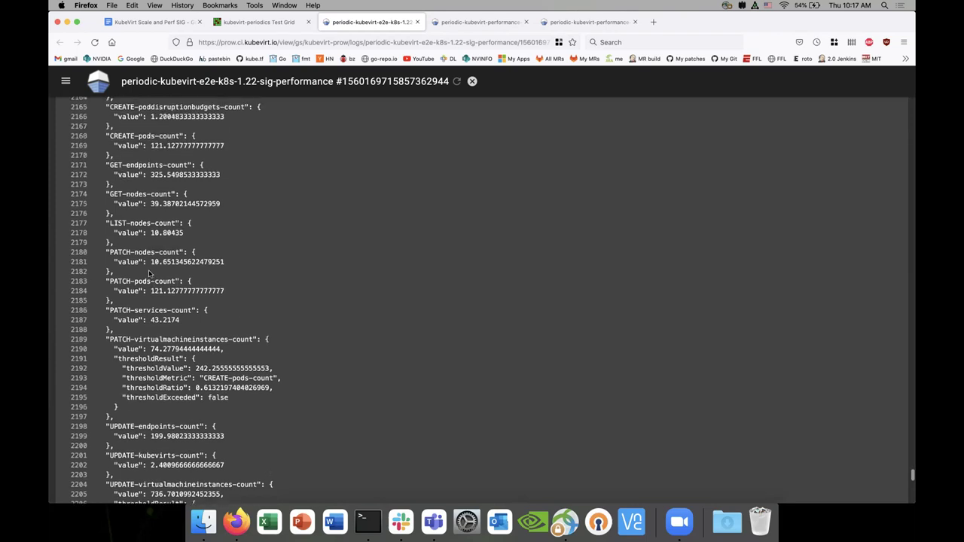
{"action": "triple_click", "coordinate": [145, 282]}
{"action": "double_click", "coordinate": [157, 291]}
{"action": "triple_click", "coordinate": [156, 290]}
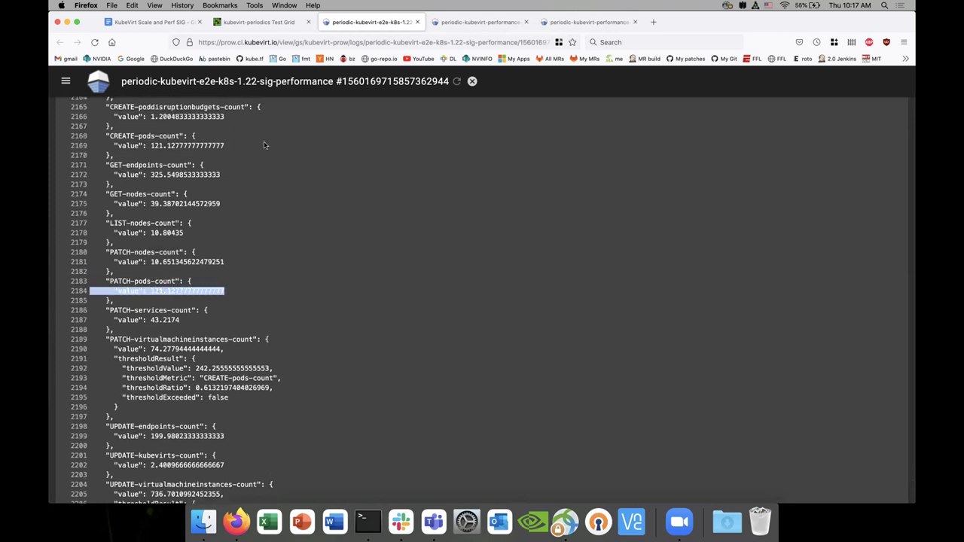
{"action": "left_click", "coordinate": [468, 23]}
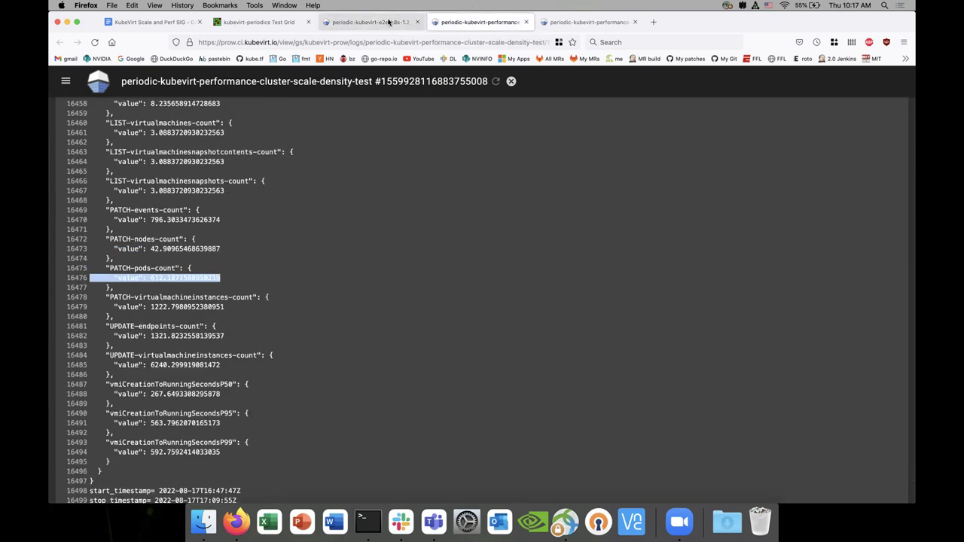
{"action": "left_click", "coordinate": [389, 23]}
{"action": "left_click", "coordinate": [150, 22]}
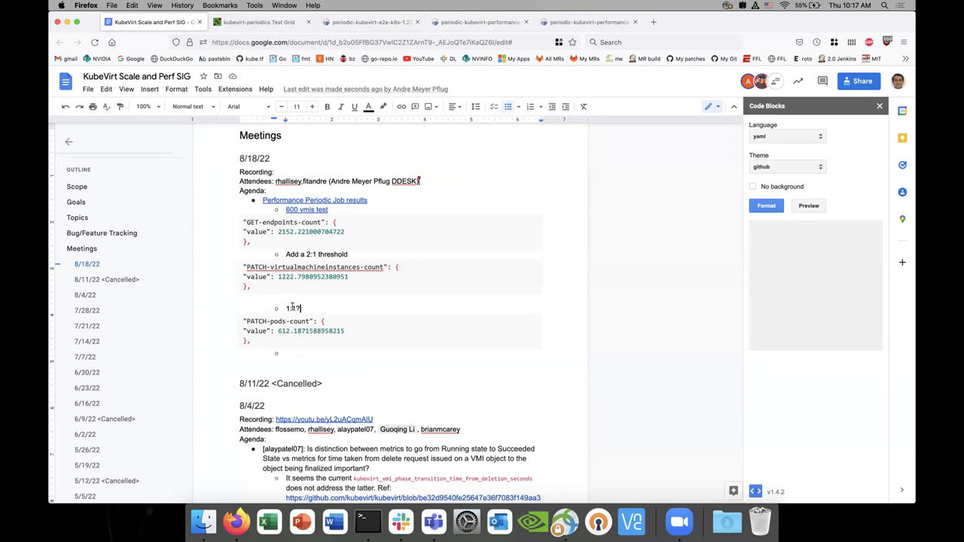
{"action": "left_click_drag", "start_coordinate": [302, 309], "coordinate": [286, 307]}
Step: Reword the '1:1?' note to 'Add a 1:1 threshold', correcting typos along the way
{"action": "type", "text": "Add"}
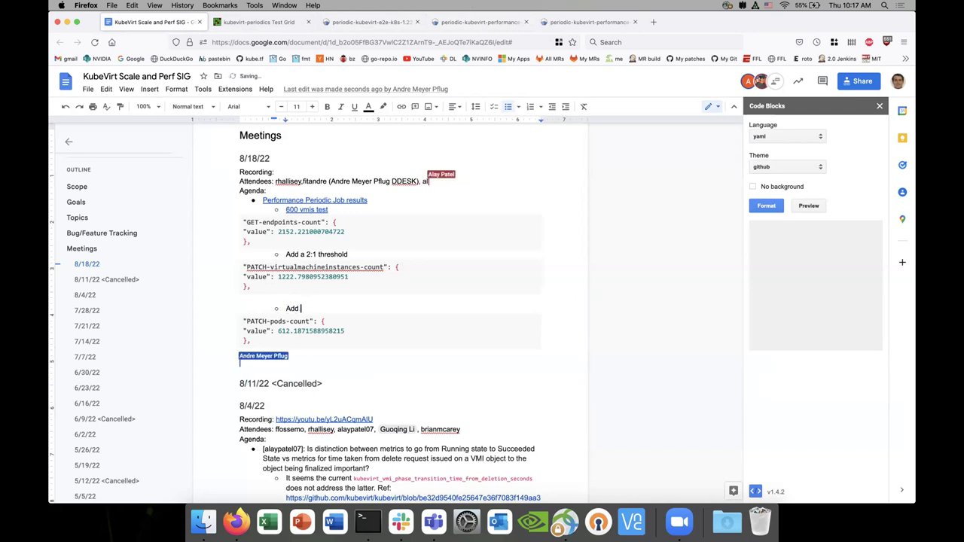
{"action": "type", "text": " a 1:1"}
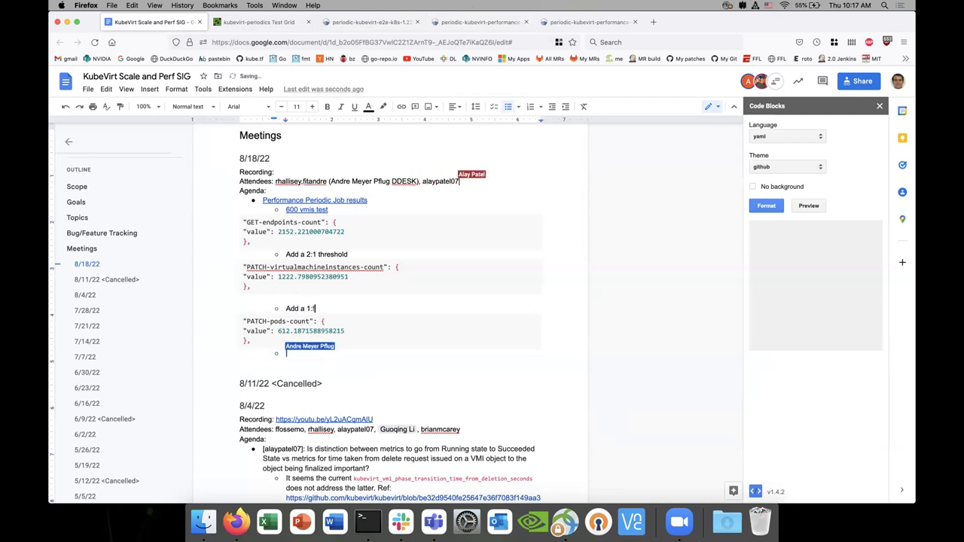
{"action": "key", "text": "BackSpace"}
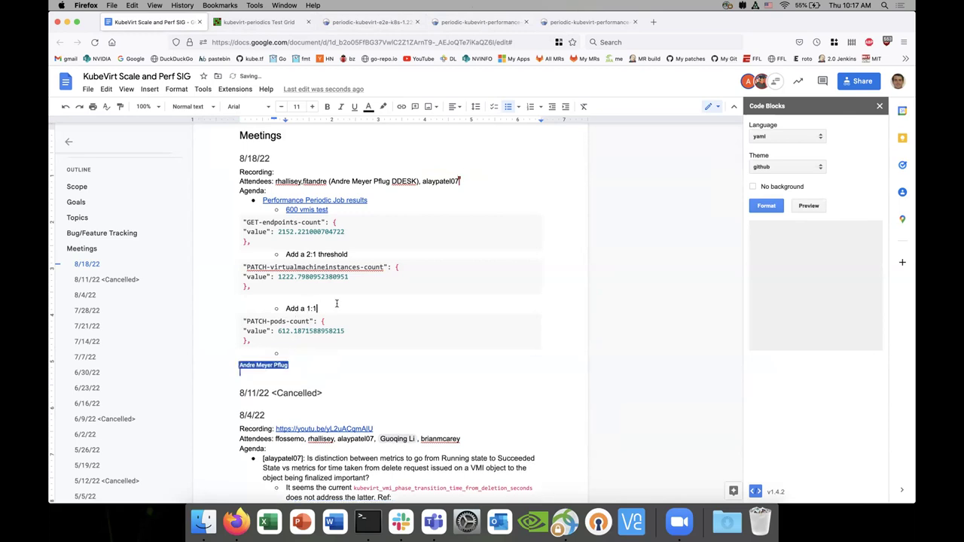
{"action": "type", "text": "thresh"}
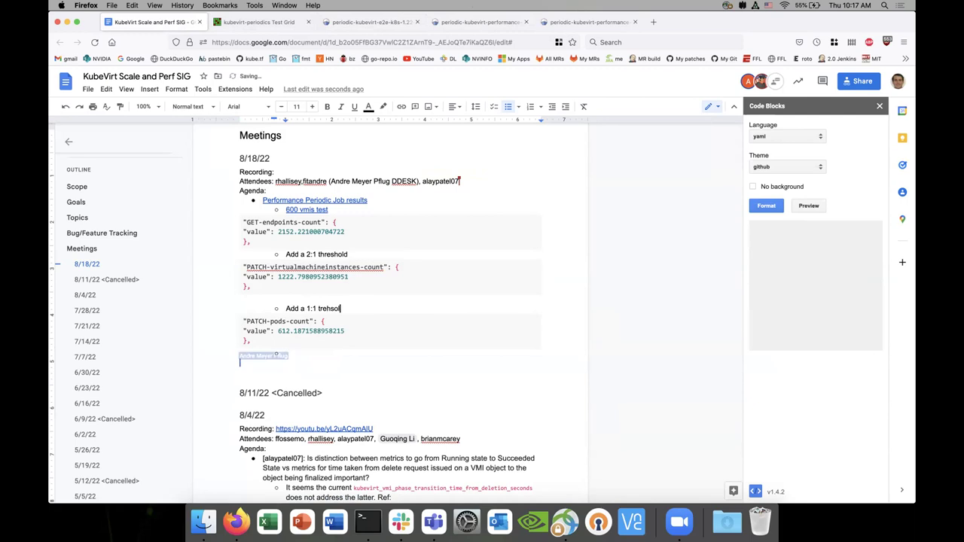
{"action": "key", "text": "BackSpace"}
{"action": "key", "text": "BackSpace"}
{"action": "key", "text": "BackSpace"}
{"action": "key", "text": "BackSpace"}
{"action": "key", "text": "BackSpace"}
{"action": "type", "text": "r"}
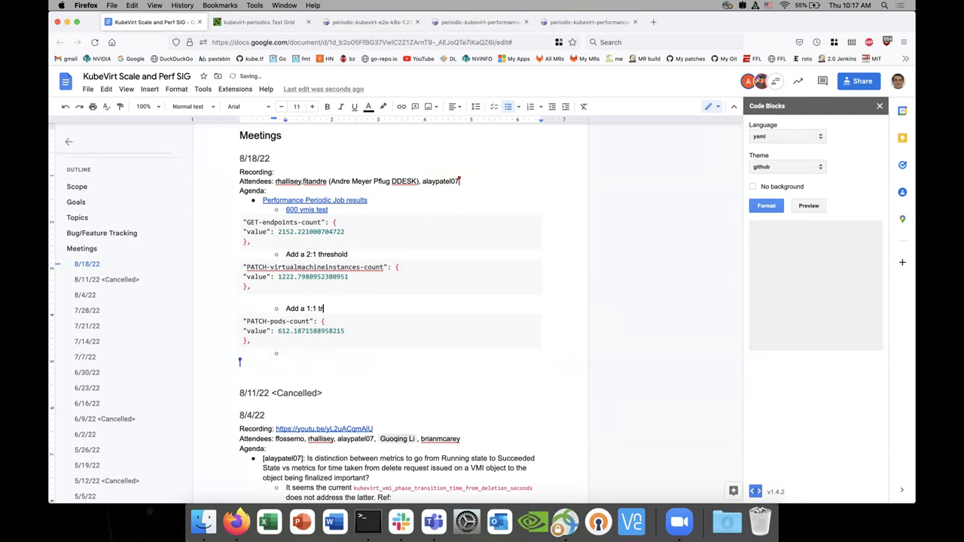
{"action": "key", "text": "BackSpace"}
{"action": "type", "text": "hrehsold"}
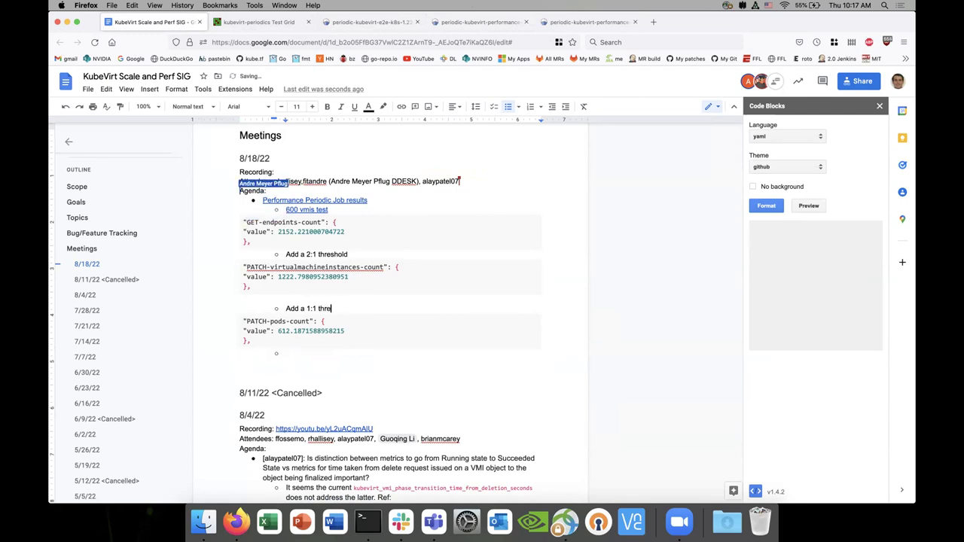
{"action": "key", "text": "BackSpace"}
{"action": "key", "text": "BackSpace"}
{"action": "type", "text": "shold"}
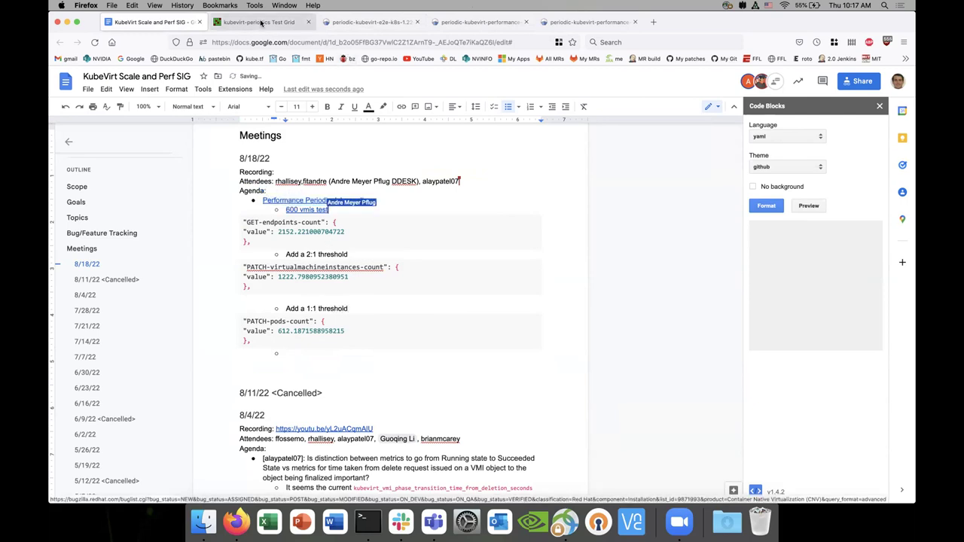
Step: Locate the UPDATE-virtualmachineinstances-count entry and value in the cluster-scale-density-test log
{"action": "left_click", "coordinate": [298, 23]}
{"action": "left_click", "coordinate": [351, 24]}
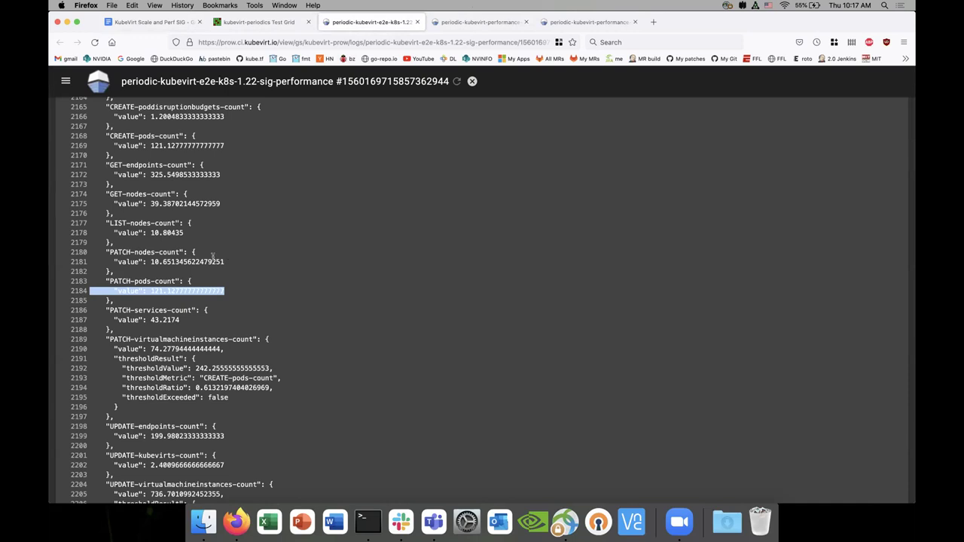
{"action": "left_click", "coordinate": [479, 24]}
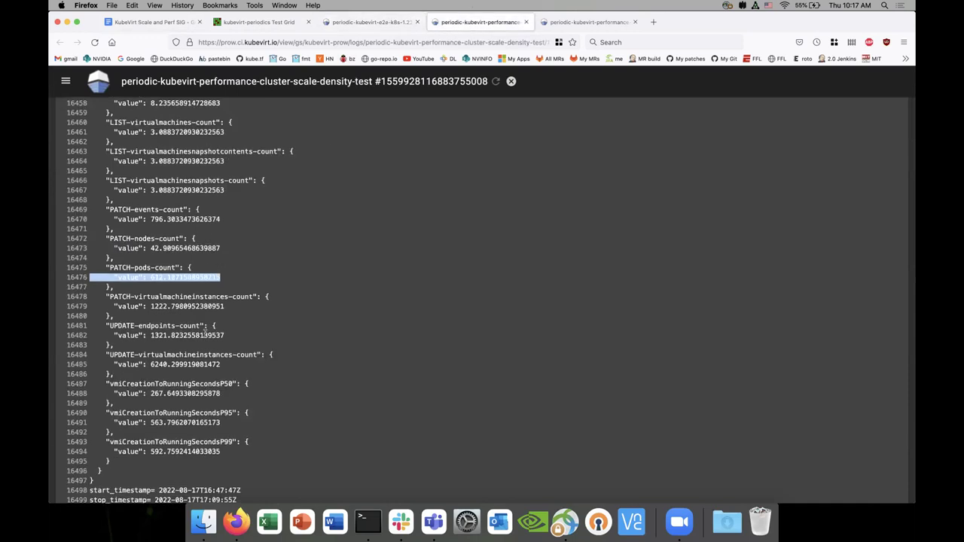
{"action": "scroll", "coordinate": [205, 333], "scroll_direction": "down", "scroll_amount": 1}
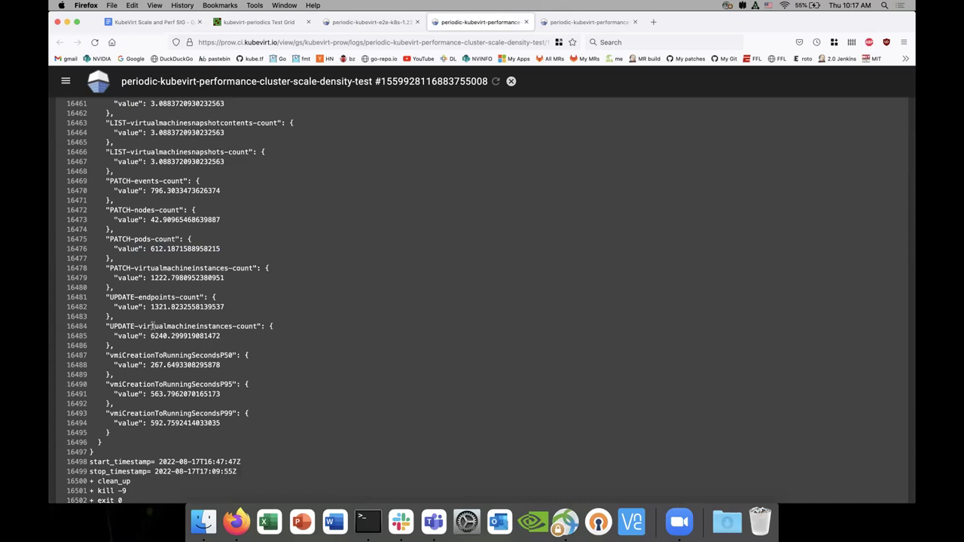
{"action": "left_click_drag", "start_coordinate": [151, 335], "coordinate": [234, 339]}
{"action": "left_click", "coordinate": [170, 342]}
{"action": "left_click_drag", "start_coordinate": [160, 337], "coordinate": [88, 325]}
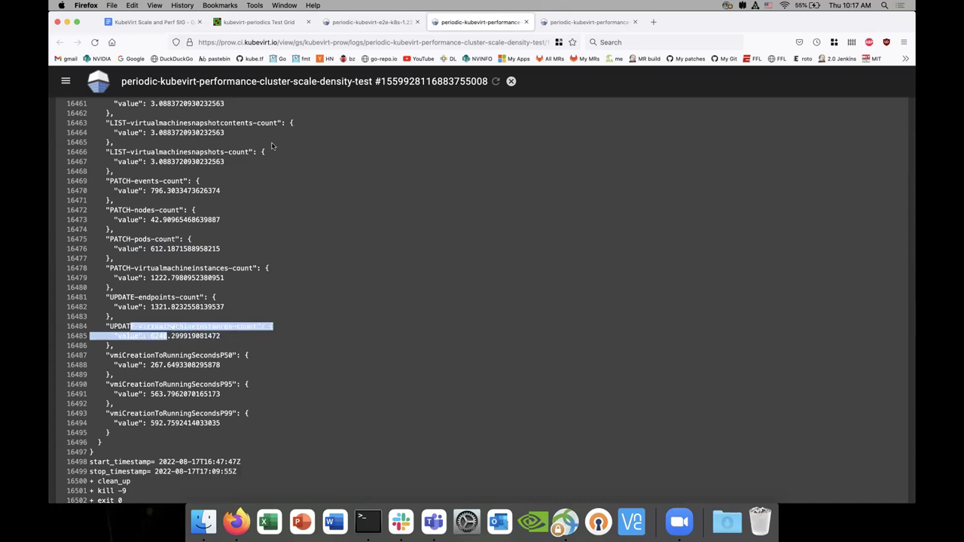
{"action": "left_click", "coordinate": [286, 22]}
{"action": "left_click", "coordinate": [175, 26]}
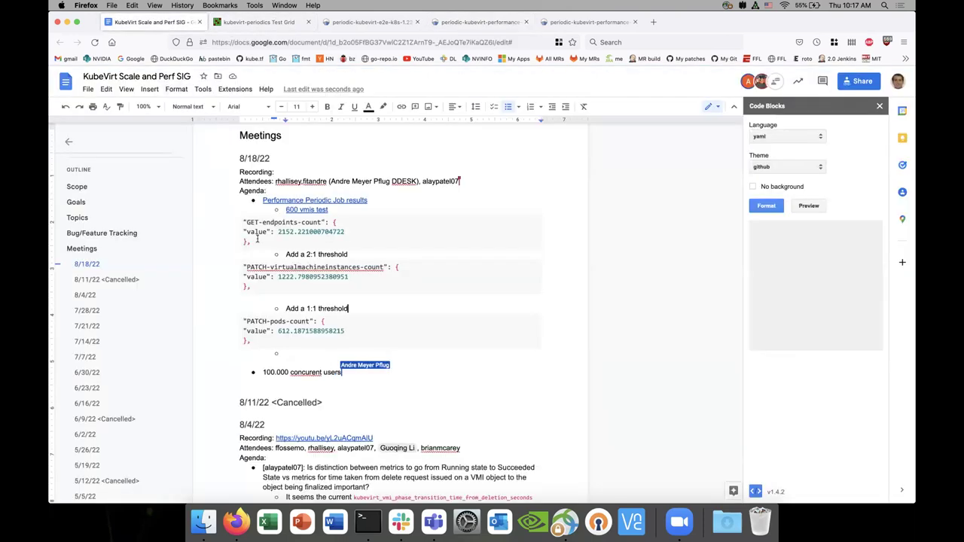
{"action": "left_click", "coordinate": [466, 24]}
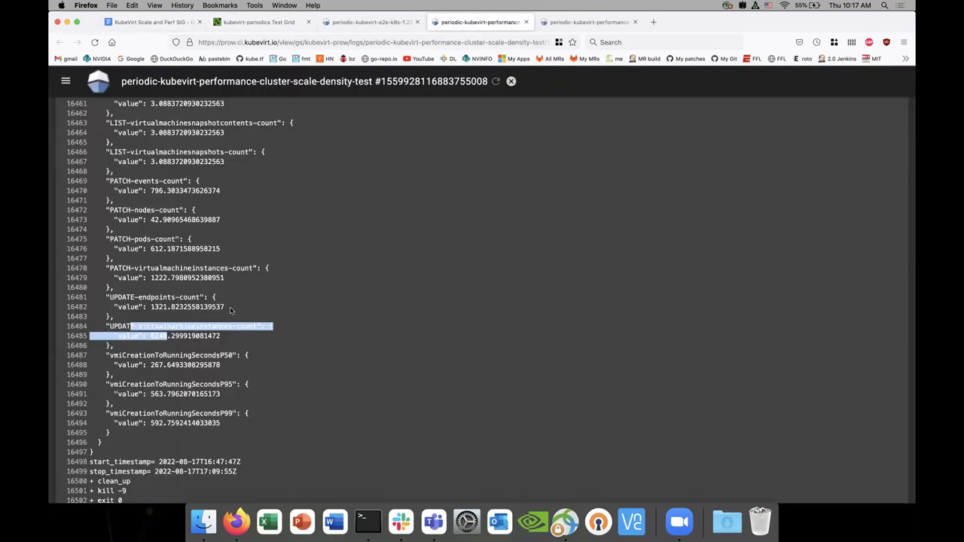
{"action": "left_click", "coordinate": [202, 343]}
{"action": "double_click", "coordinate": [199, 326]}
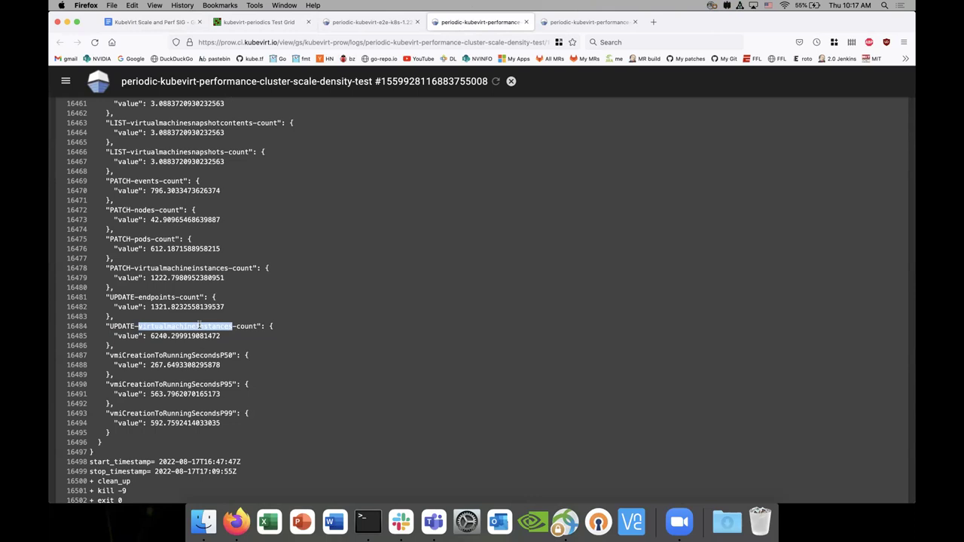
Step: Select the e2e-k8s-1.22 UPDATE-virtualmachineinstances-count line 2204, its 736 value and threshold line 2207
{"action": "left_click", "coordinate": [367, 22]}
{"action": "scroll", "coordinate": [167, 316], "scroll_direction": "down", "scroll_amount": 5}
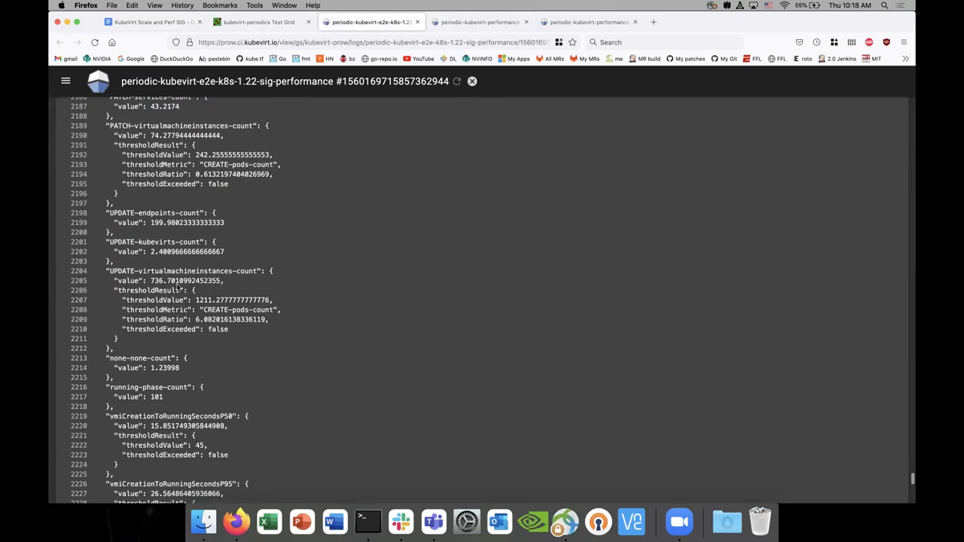
{"action": "triple_click", "coordinate": [182, 273]}
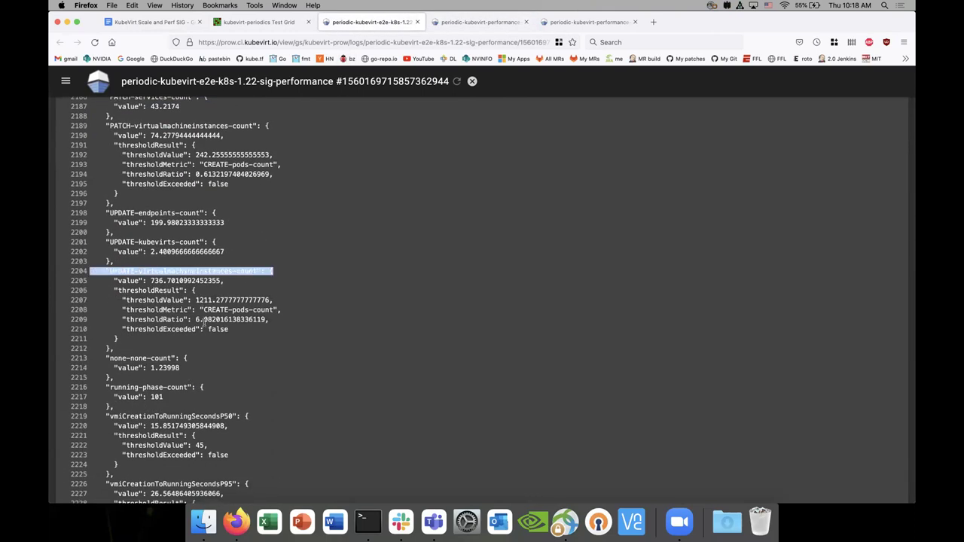
{"action": "triple_click", "coordinate": [197, 300]}
{"action": "double_click", "coordinate": [188, 280]}
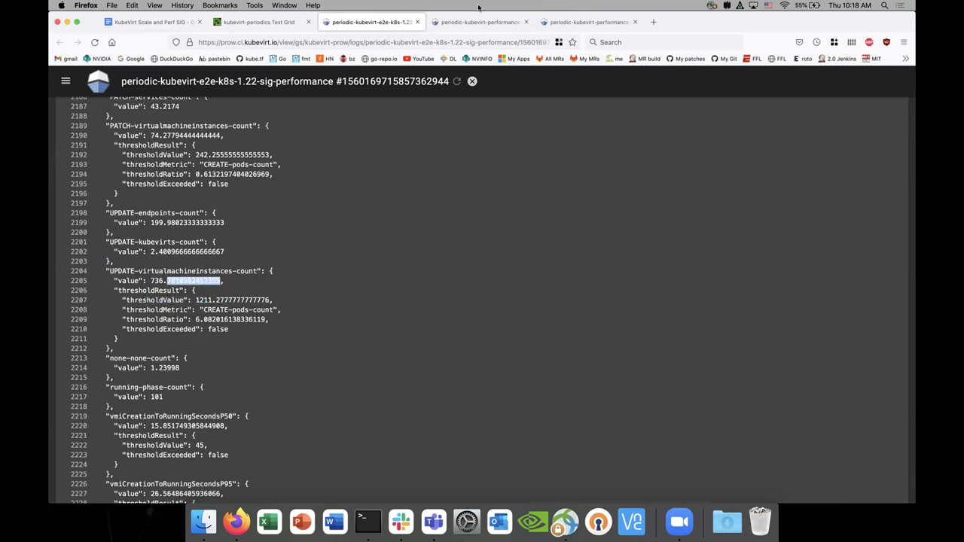
Step: Select the density-test value 6240 on line 16485 for comparison
{"action": "key", "text": "ctrl+Tab"}
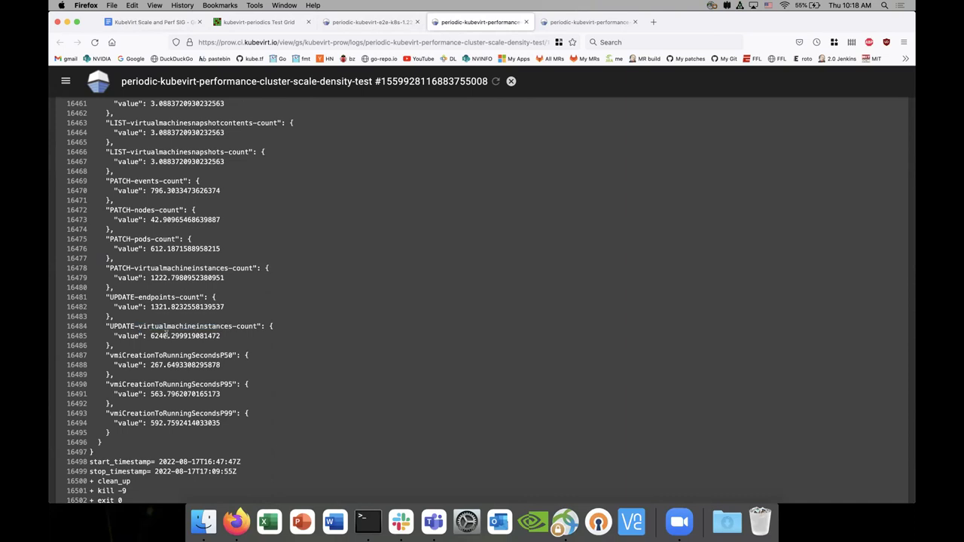
{"action": "triple_click", "coordinate": [165, 335]}
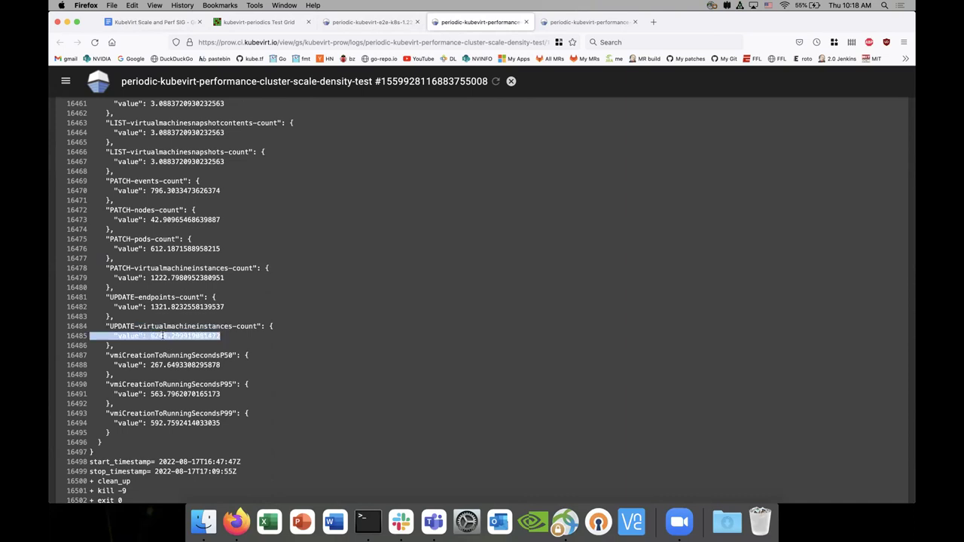
{"action": "scroll", "coordinate": [162, 337], "scroll_direction": "up", "scroll_amount": 20}
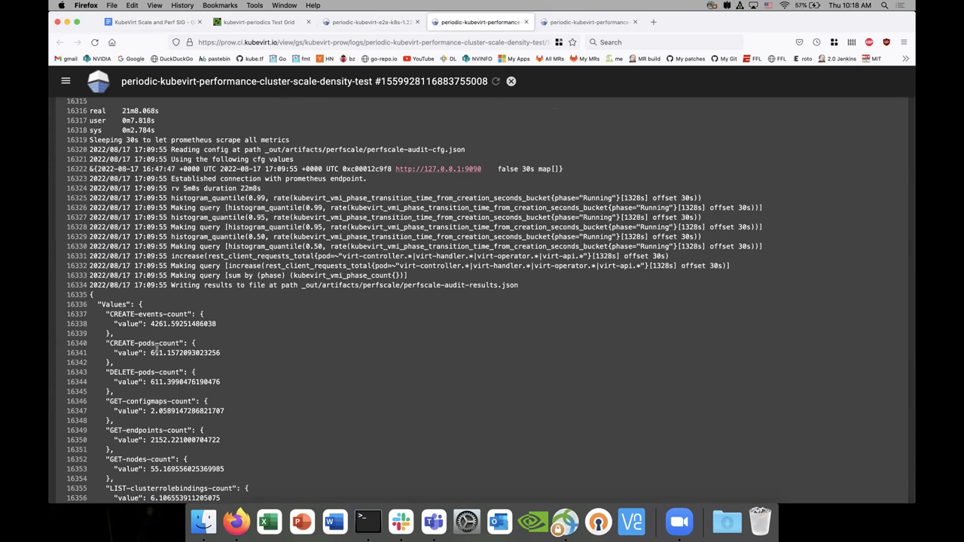
{"action": "scroll", "coordinate": [156, 351], "scroll_direction": "down", "scroll_amount": 1}
{"action": "scroll", "coordinate": [156, 351], "scroll_direction": "down", "scroll_amount": 20}
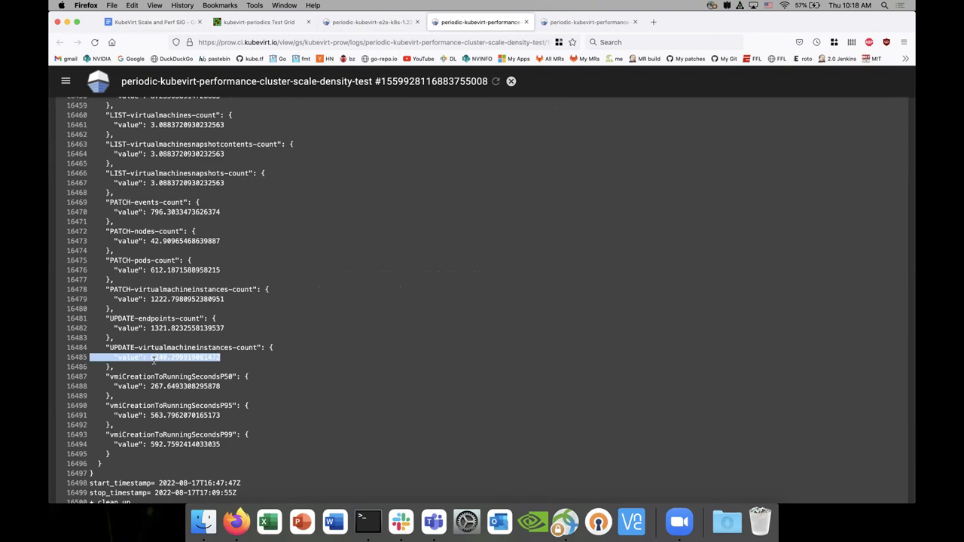
{"action": "triple_click", "coordinate": [154, 358]}
{"action": "left_click", "coordinate": [155, 362]}
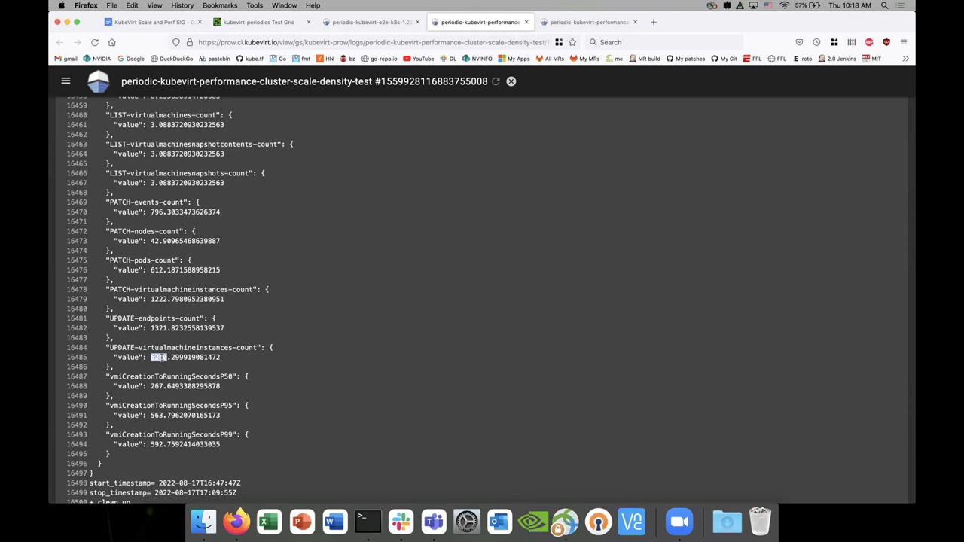
{"action": "triple_click", "coordinate": [161, 358]}
{"action": "left_click", "coordinate": [167, 356]}
{"action": "left_click_drag", "start_coordinate": [167, 357], "coordinate": [151, 359]}
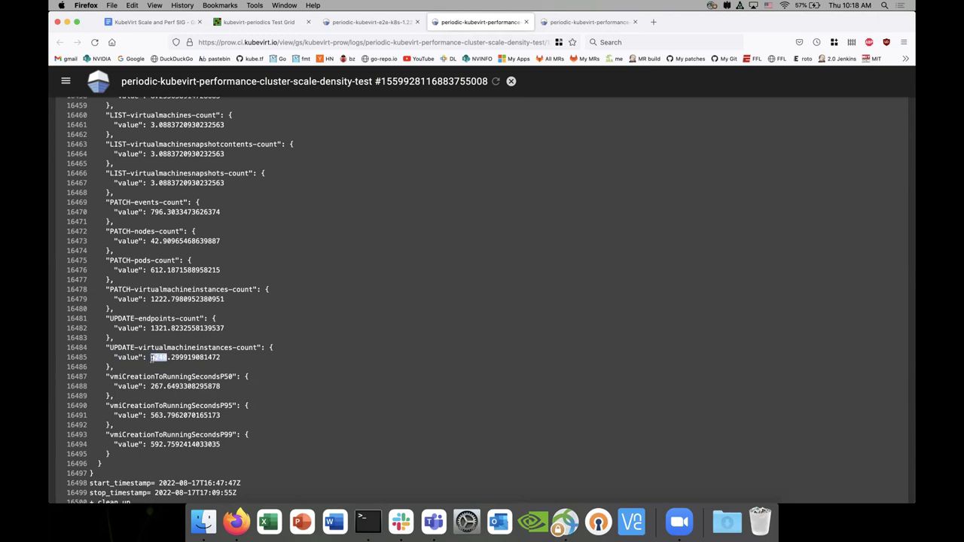
{"action": "double_click", "coordinate": [151, 358]}
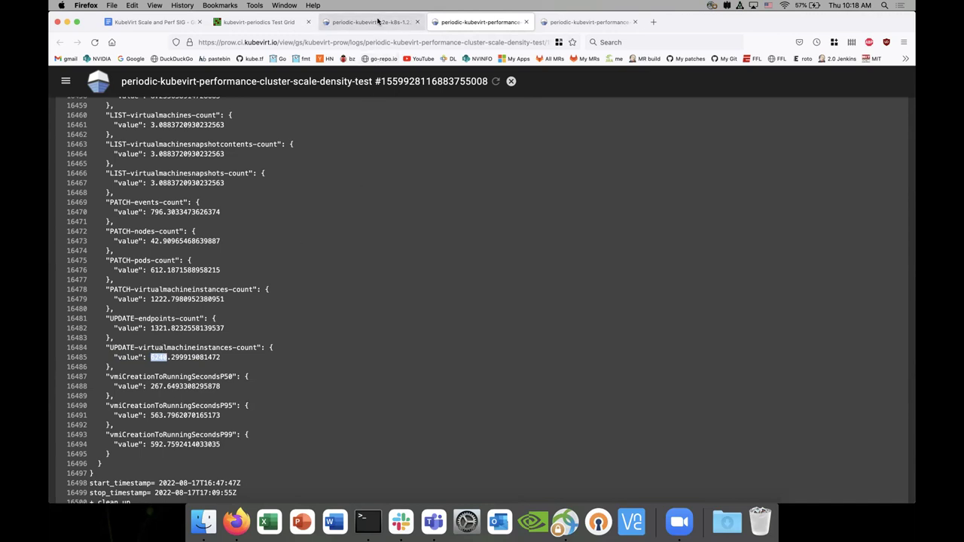
Step: Reselect the 736 value on line 2205 of the e2e-k8s-1.22 log
{"action": "left_click", "coordinate": [378, 21]}
{"action": "left_click", "coordinate": [156, 280]}
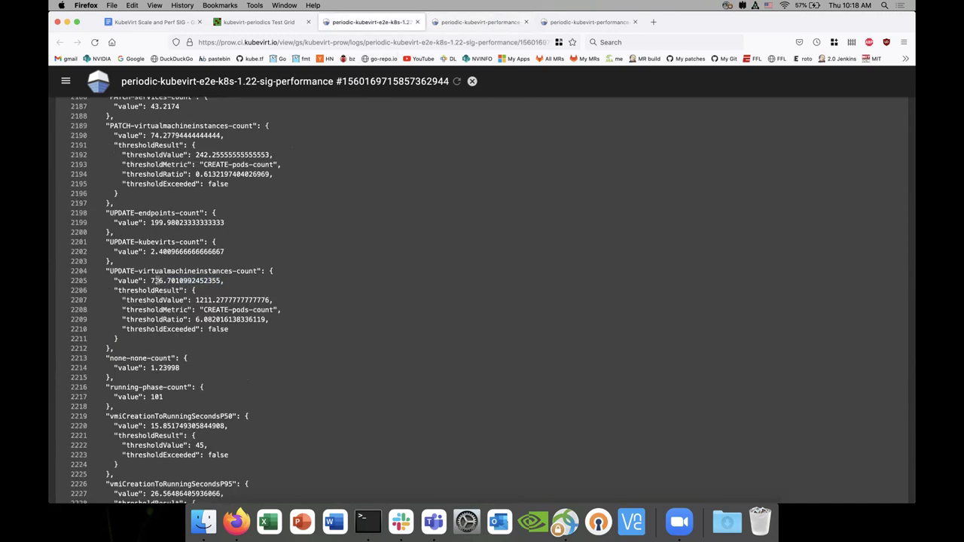
{"action": "double_click", "coordinate": [156, 280]}
Step: Flip between the density-test and e2e-k8s-1.22 logs to compare the UPDATE-virtualmachineinstances values
{"action": "left_click", "coordinate": [465, 23]}
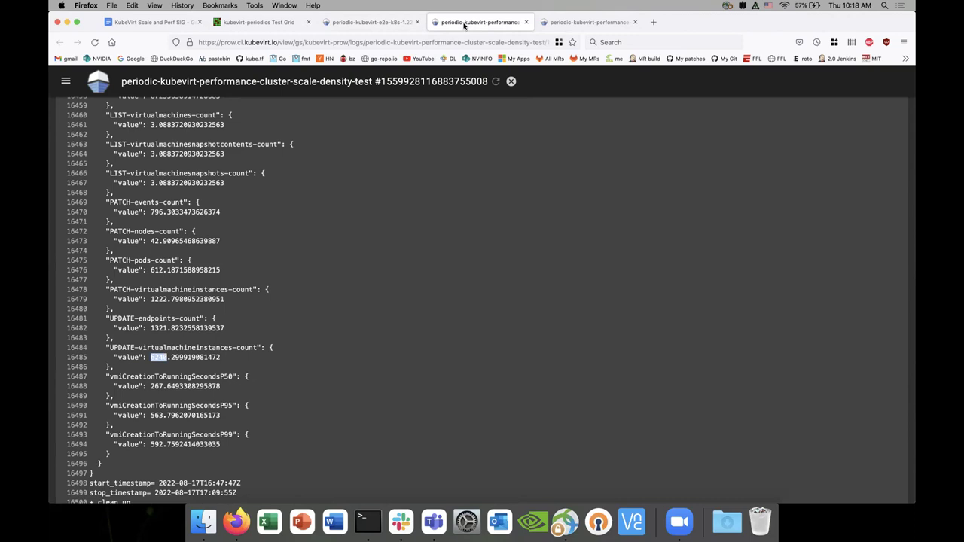
{"action": "left_click", "coordinate": [386, 24]}
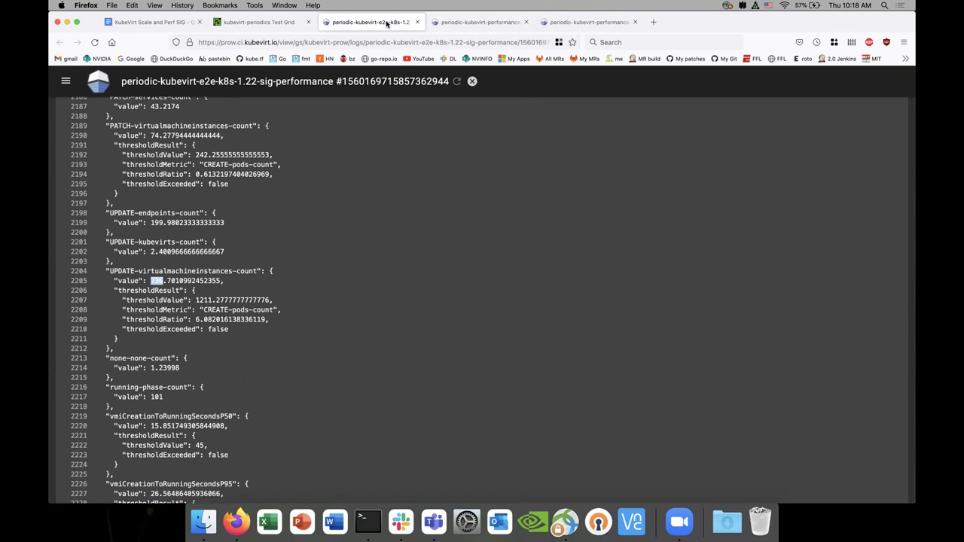
{"action": "left_click", "coordinate": [476, 21]}
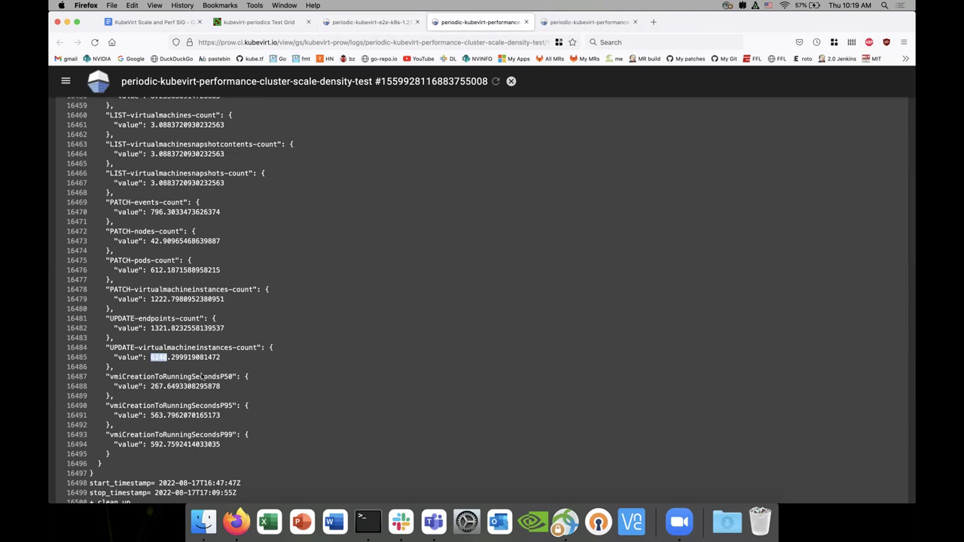
{"action": "left_click", "coordinate": [380, 29]}
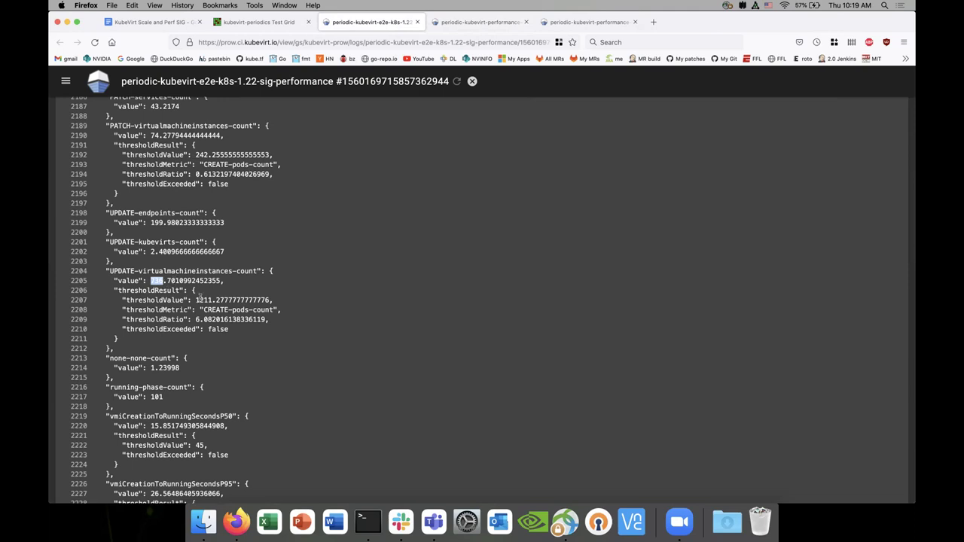
{"action": "left_click", "coordinate": [197, 319]}
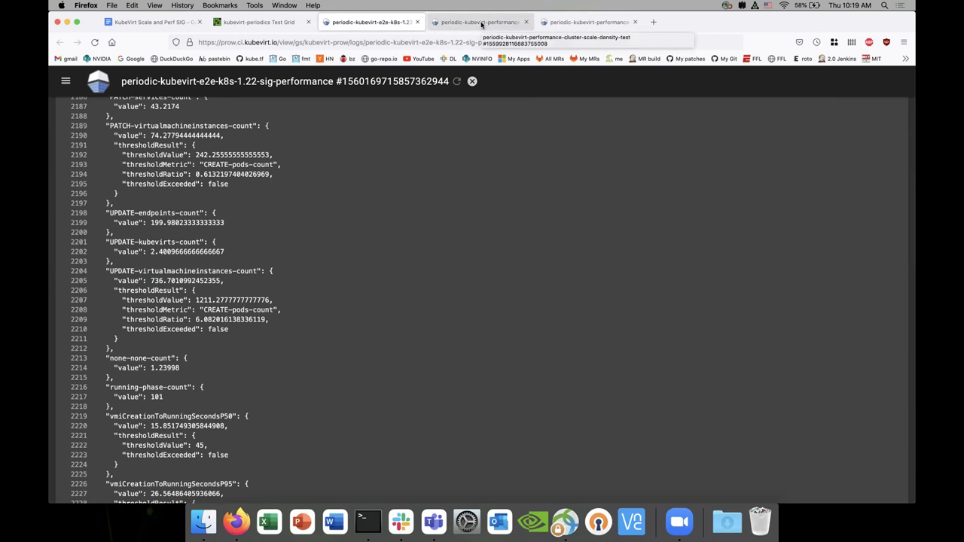
Step: Copy the density-test UPDATE-virtualmachineinstances-count block and place the cursor on the notes' empty sub-bullet
{"action": "left_click", "coordinate": [481, 25]}
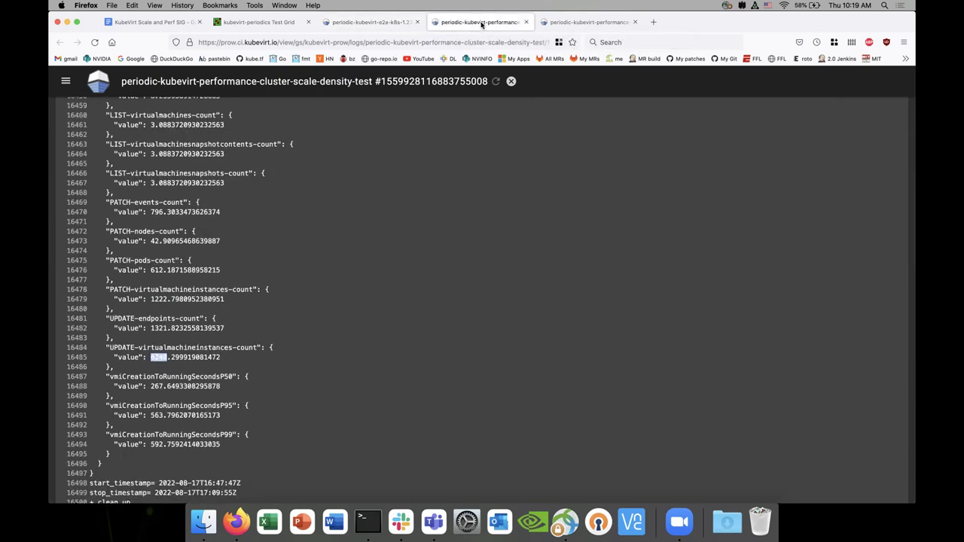
{"action": "triple_click", "coordinate": [160, 358]}
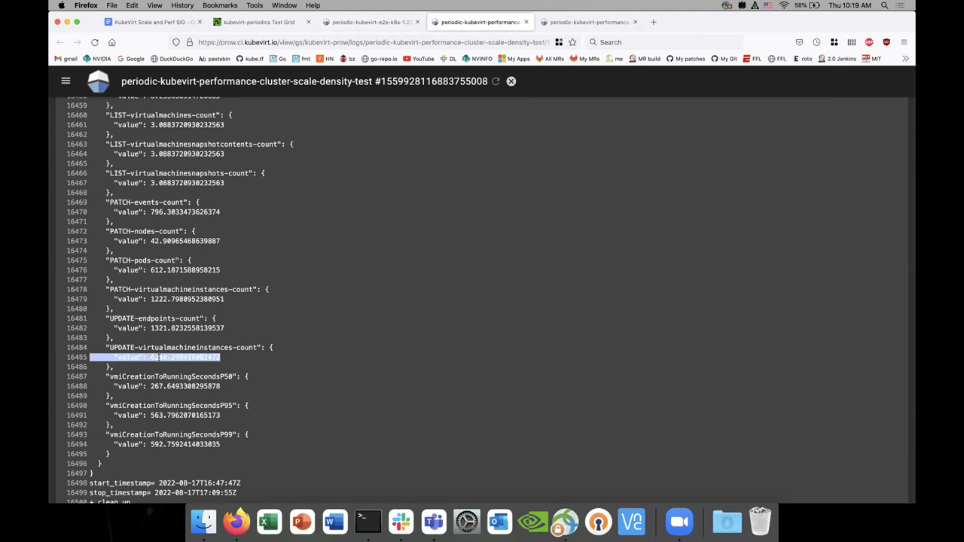
{"action": "left_click", "coordinate": [161, 358]}
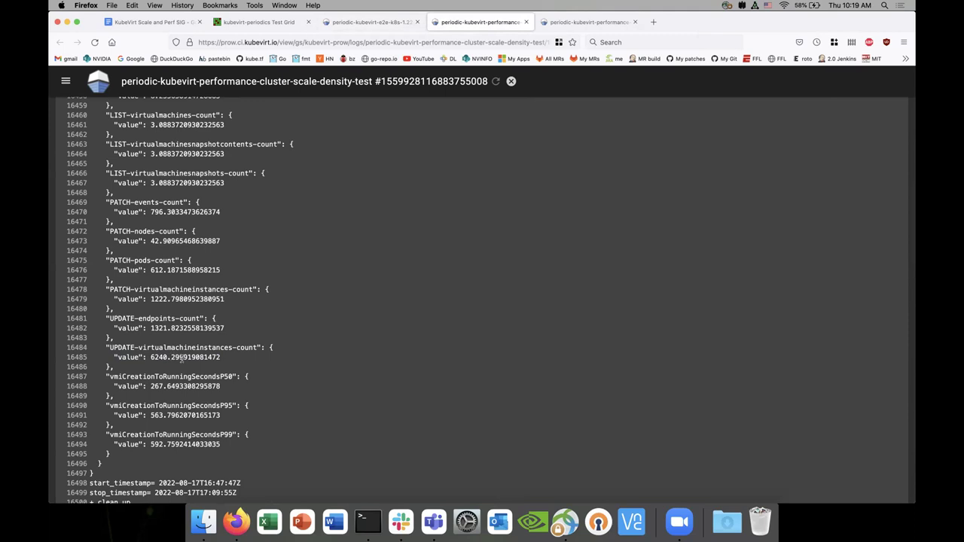
{"action": "scroll", "coordinate": [179, 350], "scroll_direction": "down", "scroll_amount": 2}
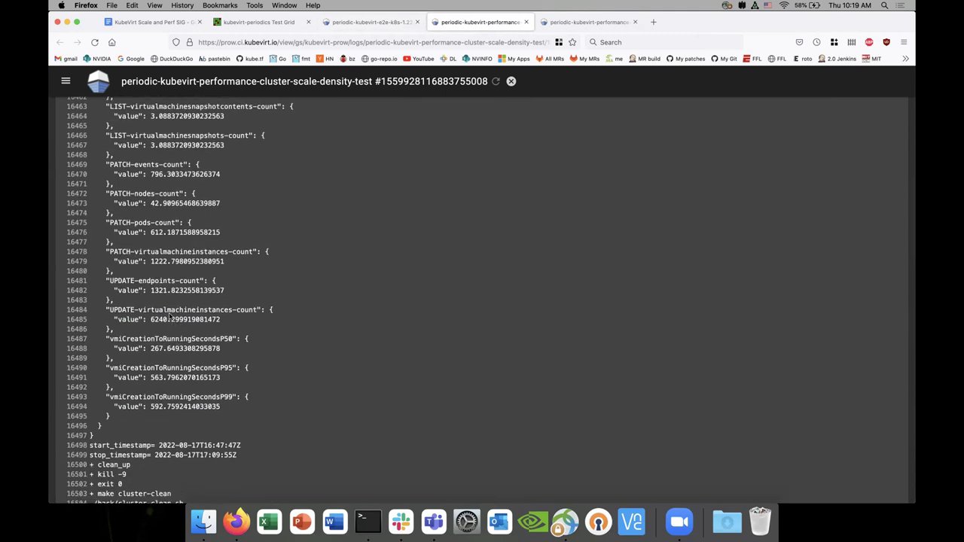
{"action": "left_click_drag", "start_coordinate": [140, 333], "coordinate": [90, 309]}
{"action": "key", "text": "ctrl+c"}
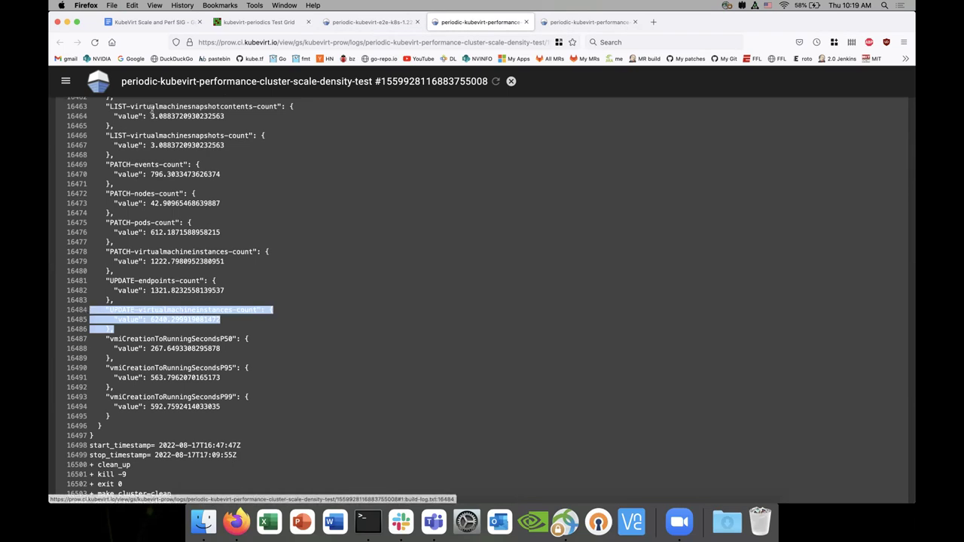
{"action": "left_click", "coordinate": [165, 23]}
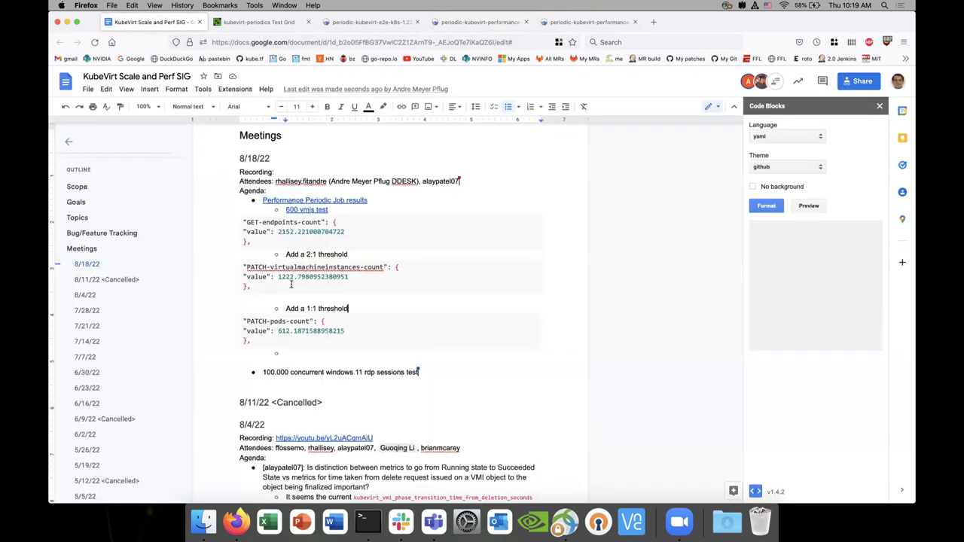
{"action": "left_click", "coordinate": [302, 353]}
Step: Insert a sub-bullet above 'Add a 1:1 threshold' reading 'Does VM update stay within 10:1?'
{"action": "left_click", "coordinate": [287, 308]}
{"action": "key", "text": "Return"}
{"action": "left_click", "coordinate": [287, 308]}
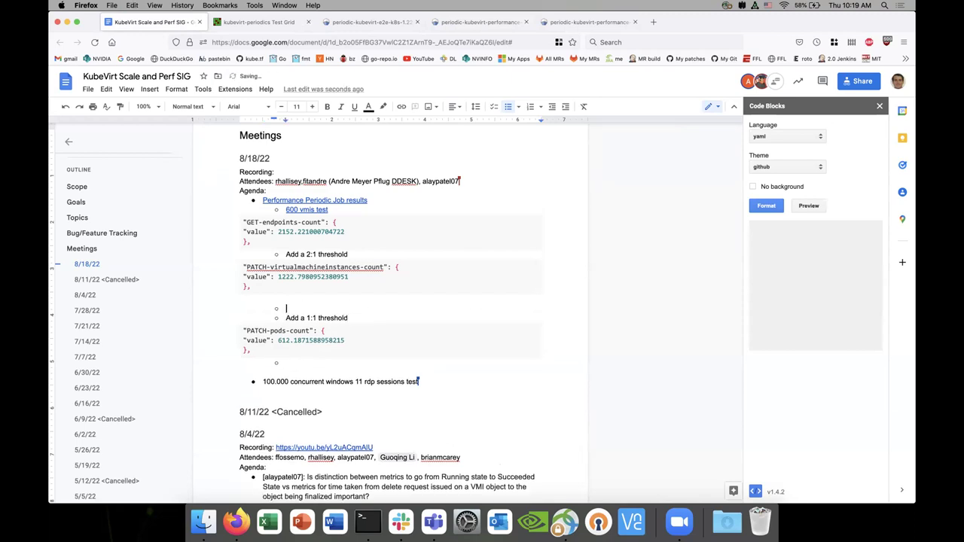
{"action": "key", "text": "shift+Tab"}
{"action": "key", "text": "Tab"}
{"action": "type", "text": "Does VM update stay within 10:1?"}
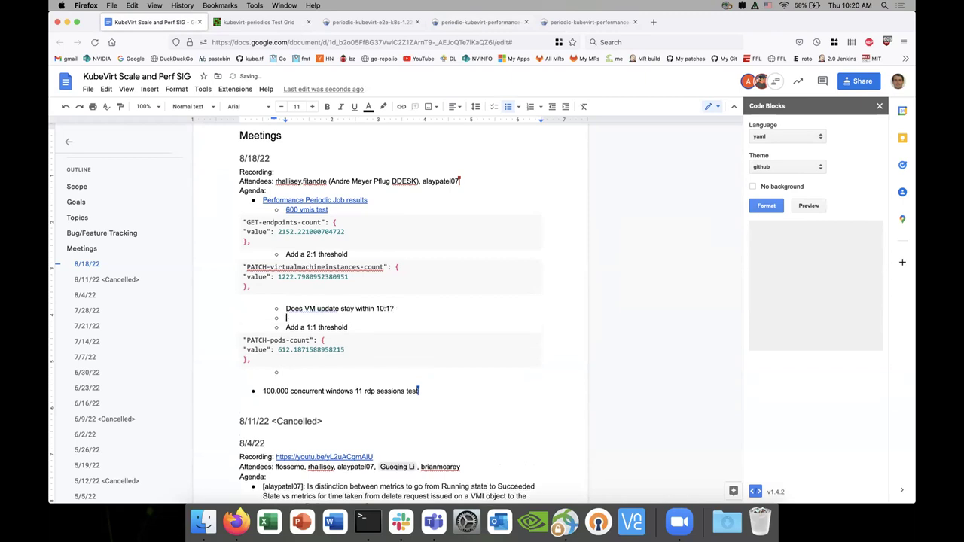
Step: Paste the UPDATE-virtualmachineinstances-count lines (6240.299919081472) under the question and format them as a code block
{"action": "key", "text": "Return"}
{"action": "key", "text": "ctrl+v"}
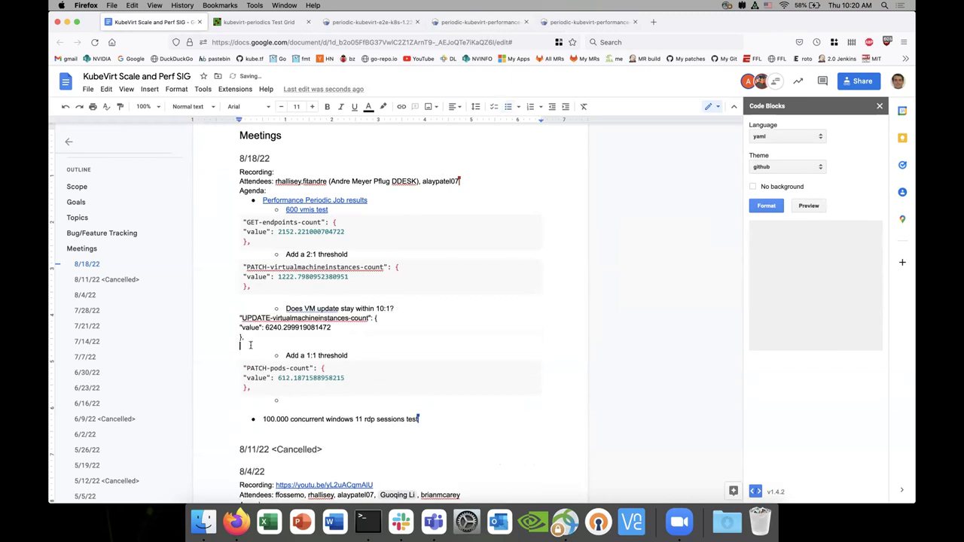
{"action": "key", "text": "shift+Up"}
{"action": "key", "text": "shift+Up"}
{"action": "key", "text": "shift+Up"}
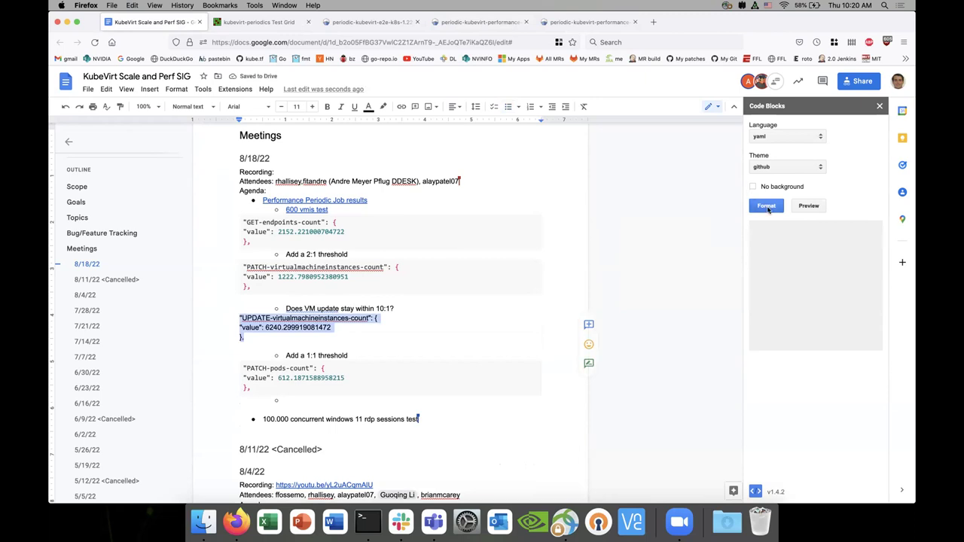
{"action": "left_click", "coordinate": [766, 205]}
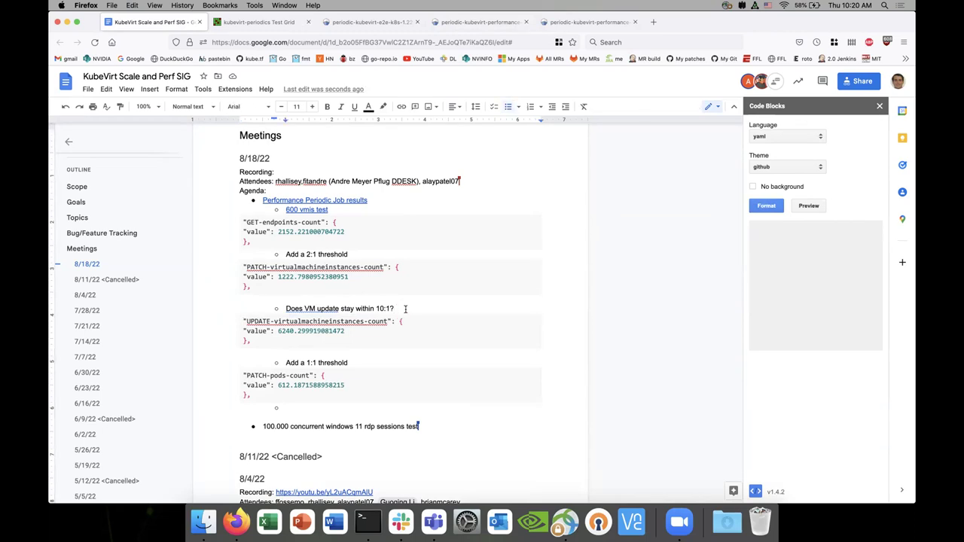
{"action": "left_click", "coordinate": [405, 309]}
Step: Append '100 VMI test is 6:1. 600 is 10.1:1.' to the question, then review the threshold notes
{"action": "type", "text": "100 VMI test is 6:1.  600"}
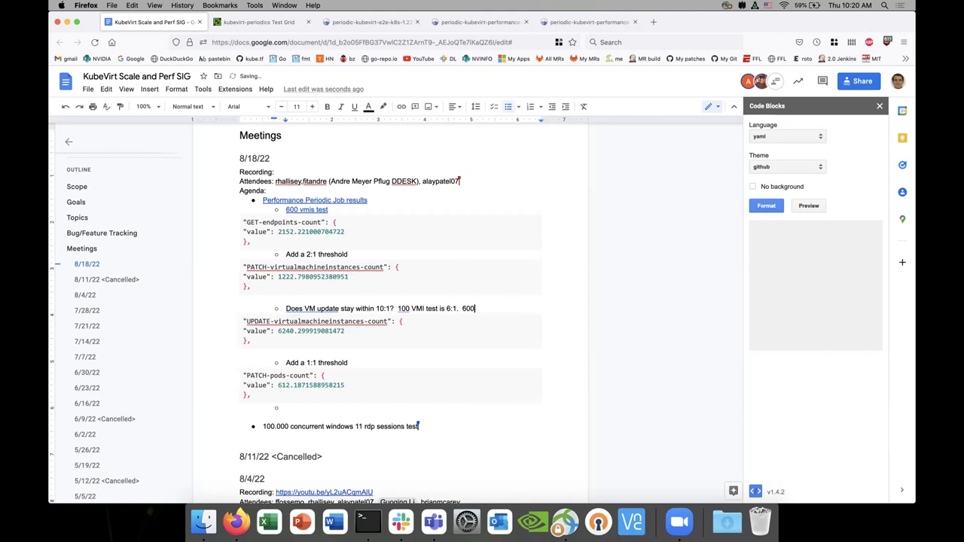
{"action": "type", "text": " is 10.1:1."}
{"action": "left_click", "coordinate": [365, 308]}
{"action": "double_click", "coordinate": [278, 331]}
{"action": "left_click", "coordinate": [278, 332]}
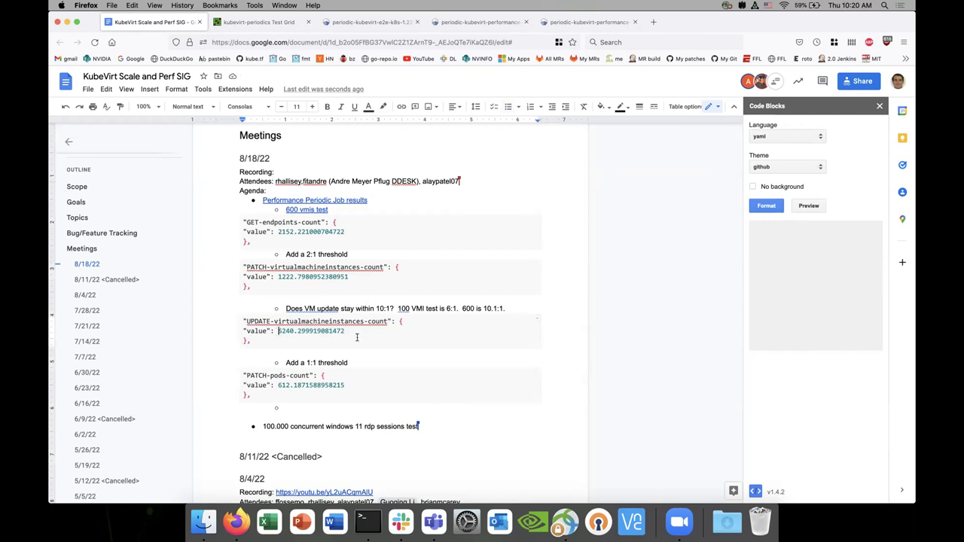
{"action": "left_click", "coordinate": [355, 361]}
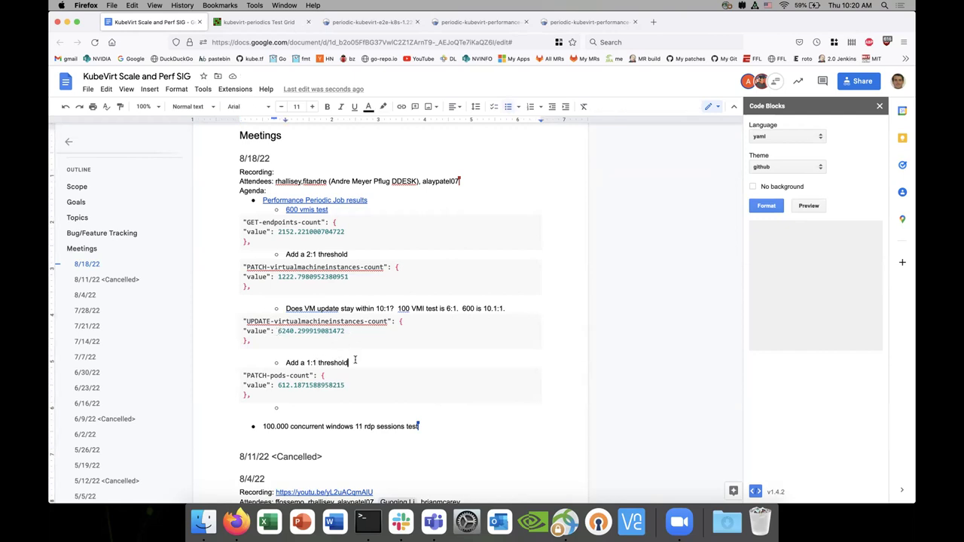
{"action": "left_click", "coordinate": [328, 255]}
{"action": "left_click", "coordinate": [387, 24]}
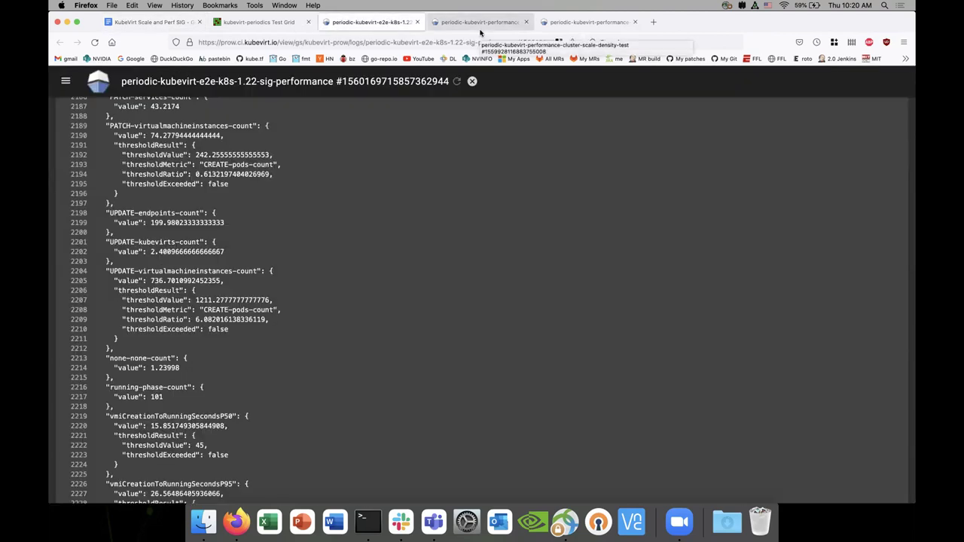
Step: Compare vmiCreationToRunningSeconds P50/P95/P99 values between the density-test and e2e-k8s-1.22 logs
{"action": "left_click", "coordinate": [477, 23]}
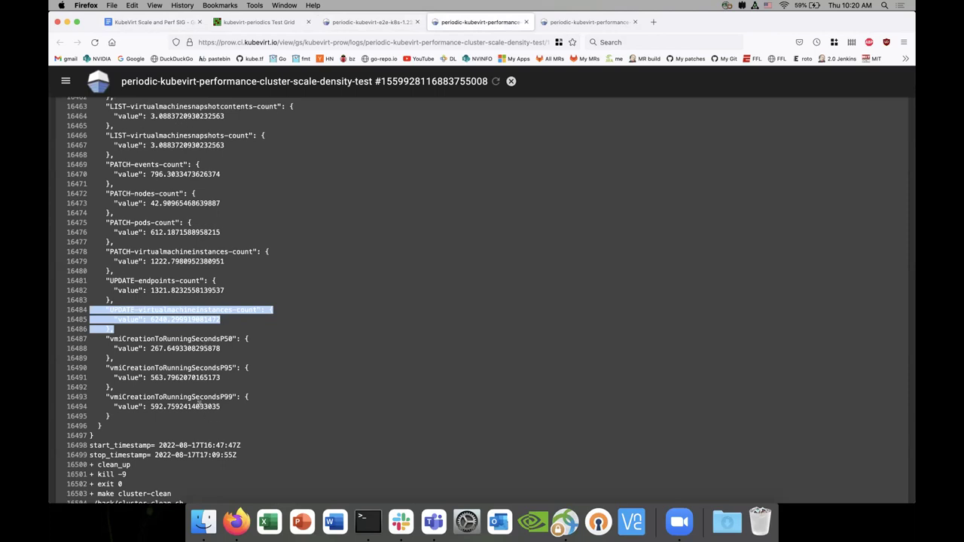
{"action": "scroll", "coordinate": [223, 397], "scroll_direction": "down", "scroll_amount": 1}
{"action": "left_click_drag", "start_coordinate": [223, 397], "coordinate": [92, 313]}
{"action": "left_click", "coordinate": [92, 312]}
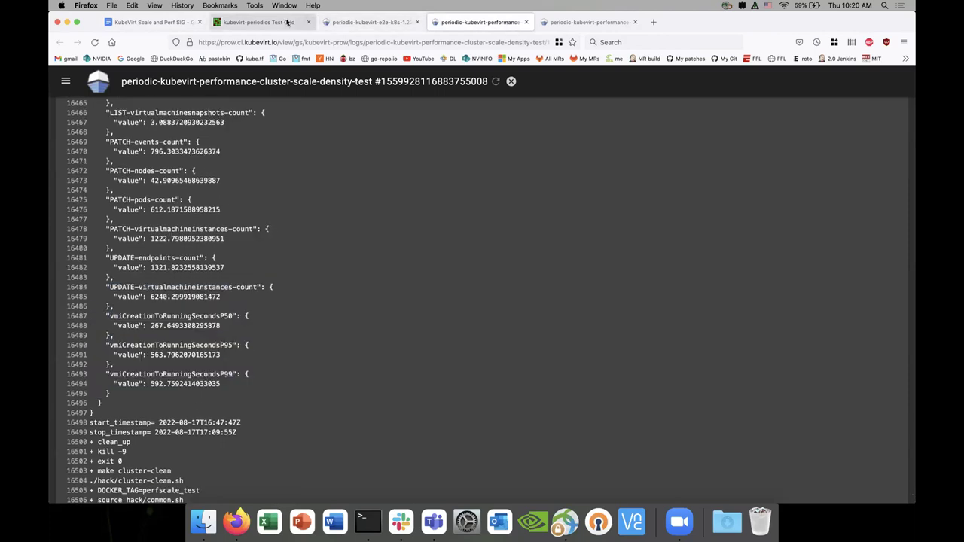
{"action": "left_click", "coordinate": [357, 23]}
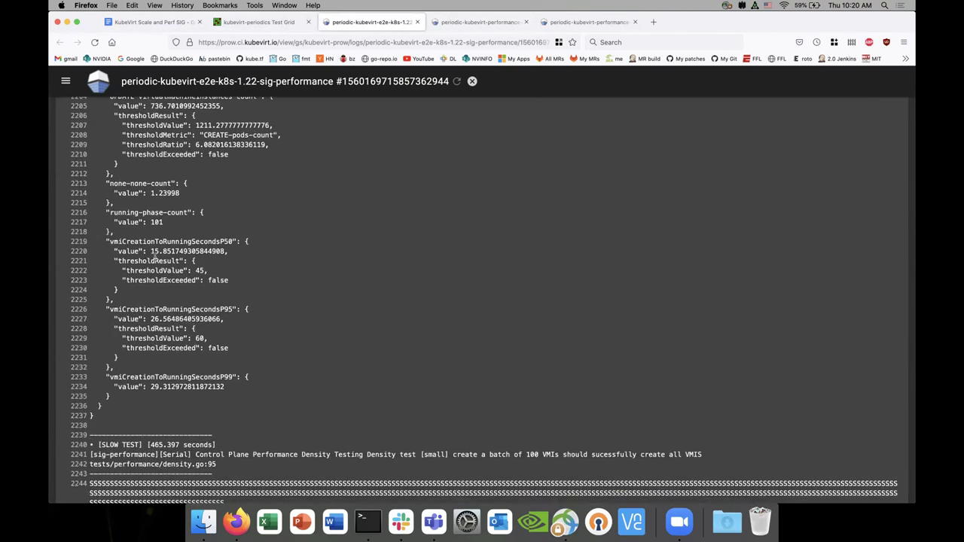
{"action": "left_click_drag", "start_coordinate": [153, 250], "coordinate": [174, 292]}
{"action": "left_click", "coordinate": [197, 320]}
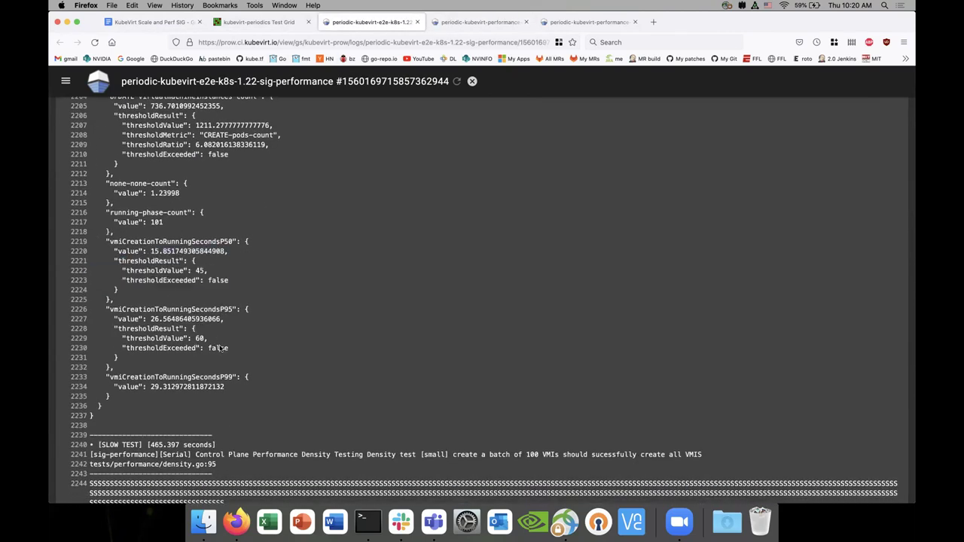
{"action": "left_click", "coordinate": [495, 28]}
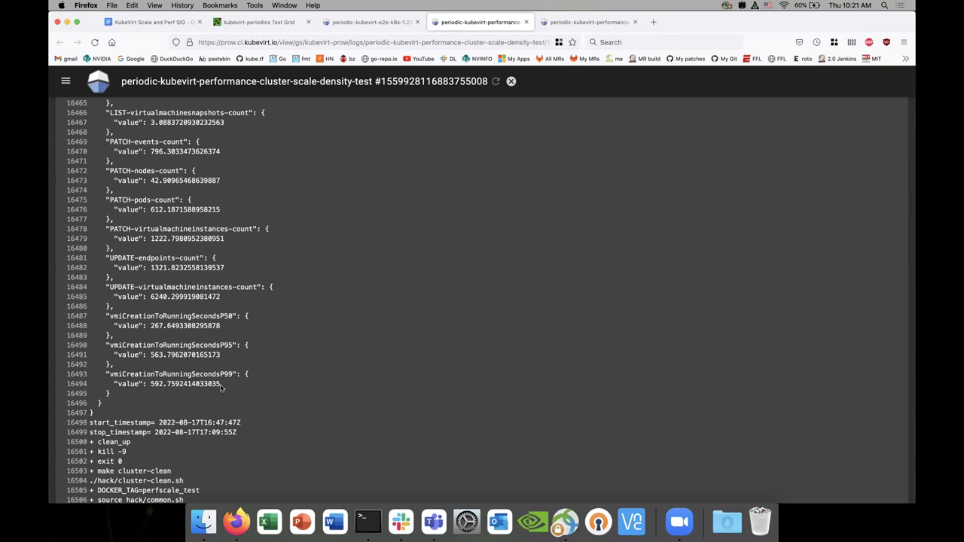
Step: Reselect the density-test percentile blocks and scroll up to CREATE-pods-count at 611.157
{"action": "left_click_drag", "start_coordinate": [221, 387], "coordinate": [89, 316]}
{"action": "left_click", "coordinate": [90, 316]}
{"action": "left_click_drag", "start_coordinate": [91, 316], "coordinate": [222, 329]}
{"action": "left_click", "coordinate": [114, 336]}
{"action": "scroll", "coordinate": [114, 335], "scroll_direction": "up", "scroll_amount": 2}
{"action": "scroll", "coordinate": [115, 336], "scroll_direction": "down", "scroll_amount": 1}
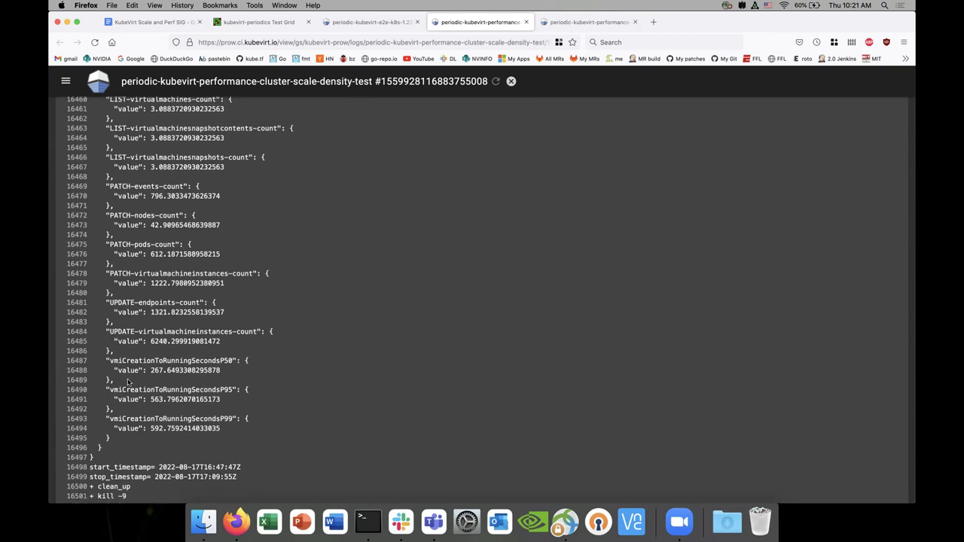
{"action": "scroll", "coordinate": [138, 379], "scroll_direction": "down", "scroll_amount": 1}
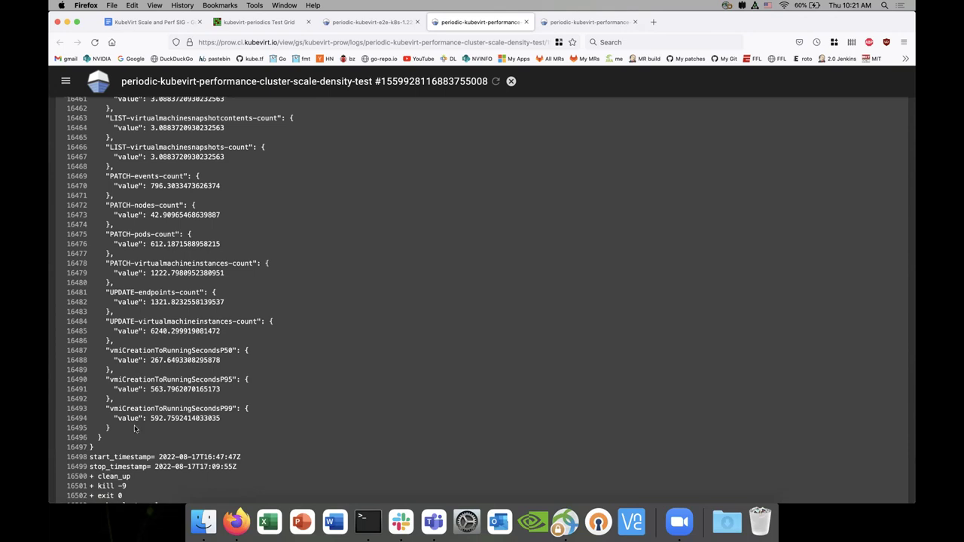
{"action": "scroll", "coordinate": [135, 428], "scroll_direction": "up", "scroll_amount": 20}
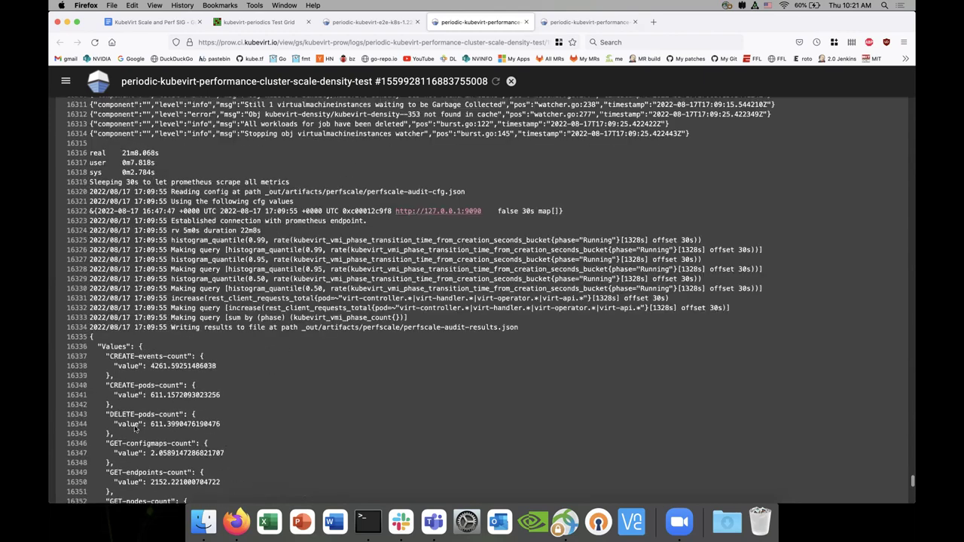
{"action": "scroll", "coordinate": [135, 428], "scroll_direction": "up", "scroll_amount": 5}
Step: Scroll to the end of the density-test results and try selecting the P99 create-to-running value
{"action": "scroll", "coordinate": [135, 428], "scroll_direction": "down", "scroll_amount": 6}
{"action": "left_click_drag", "start_coordinate": [150, 368], "coordinate": [167, 368]}
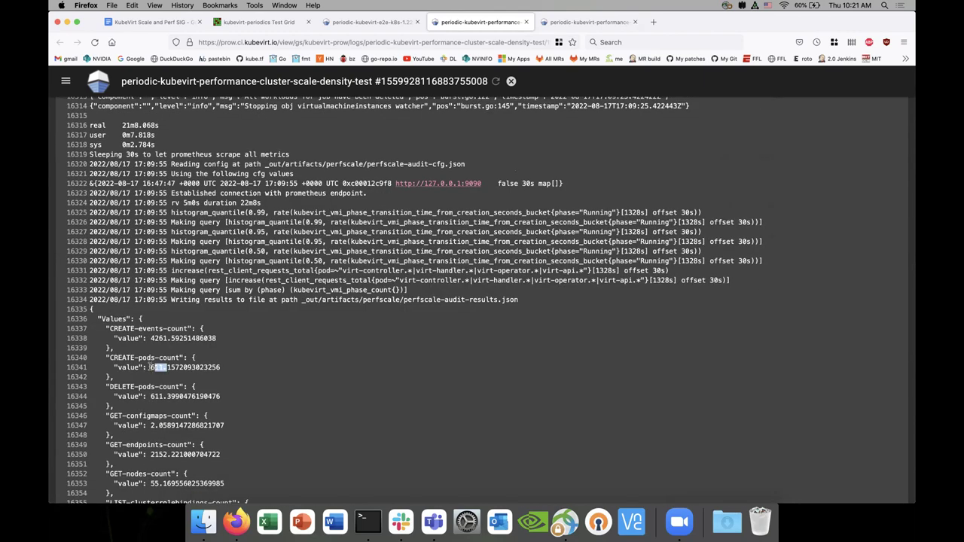
{"action": "scroll", "coordinate": [170, 365], "scroll_direction": "down", "scroll_amount": 20}
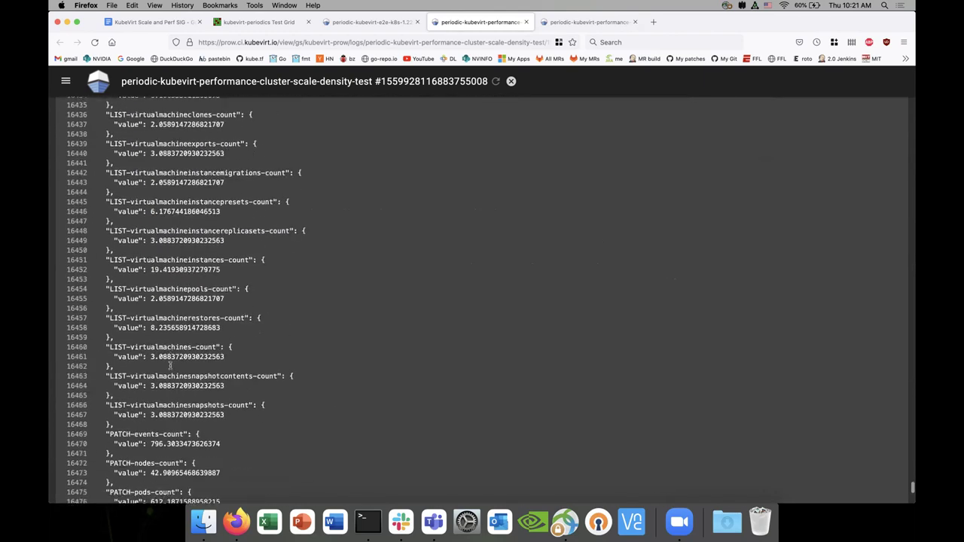
{"action": "scroll", "coordinate": [170, 365], "scroll_direction": "down", "scroll_amount": 8}
{"action": "scroll", "coordinate": [127, 353], "scroll_direction": "up", "scroll_amount": 2}
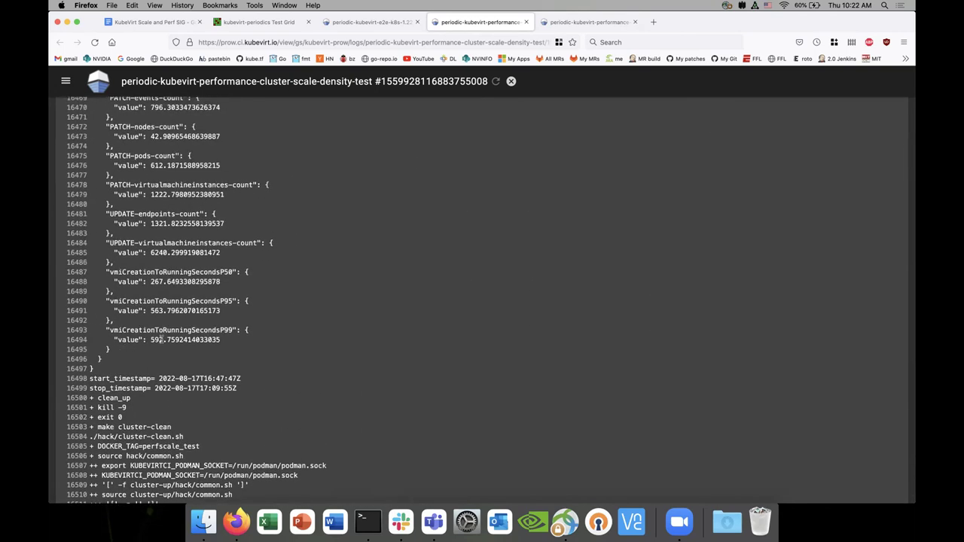
{"action": "left_click_drag", "start_coordinate": [161, 339], "coordinate": [150, 339]}
{"action": "left_click_drag", "start_coordinate": [164, 340], "coordinate": [151, 346]}
Step: Select the vmiCreationToRunningSeconds P50, P95 and P99 entries together and return to the meeting notes
{"action": "left_click_drag", "start_coordinate": [162, 283], "coordinate": [152, 284]}
{"action": "double_click", "coordinate": [152, 285]}
{"action": "left_click", "coordinate": [154, 299]}
{"action": "scroll", "coordinate": [153, 300], "scroll_direction": "up", "scroll_amount": 2}
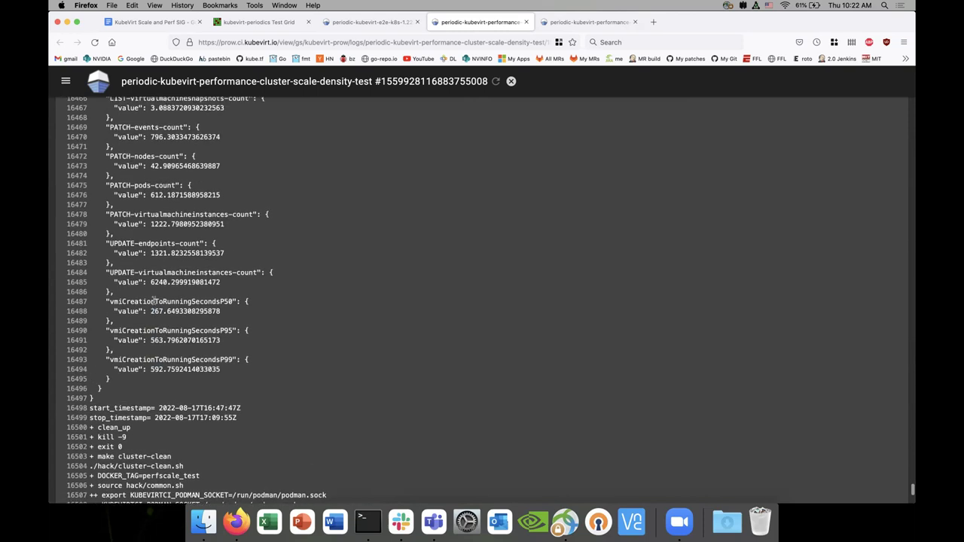
{"action": "left_click_drag", "start_coordinate": [113, 379], "coordinate": [88, 301]}
{"action": "key", "text": "super+c"}
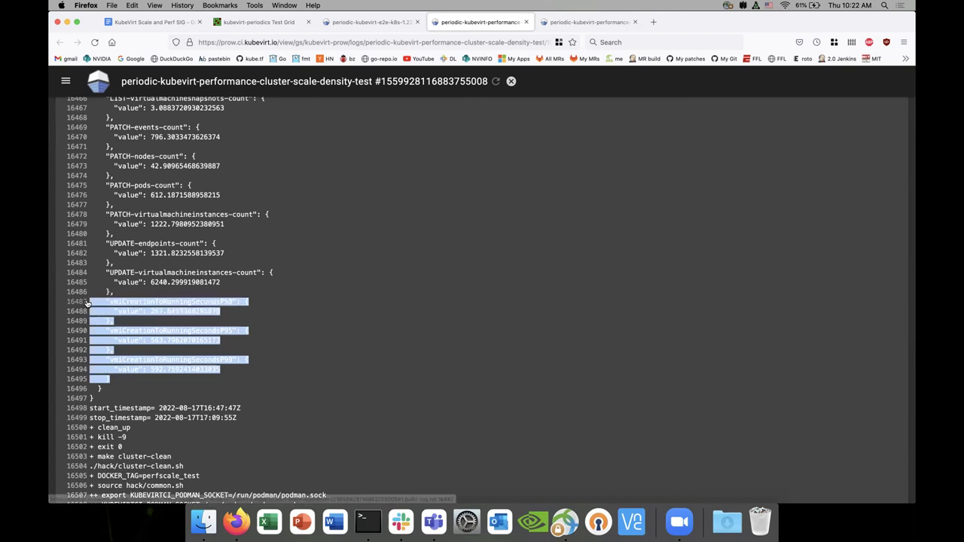
{"action": "left_click", "coordinate": [154, 22]}
Step: Add a '600 vmis create to running' sub-bullet, followed by a plain unbulleted line below it
{"action": "left_click", "coordinate": [324, 409]}
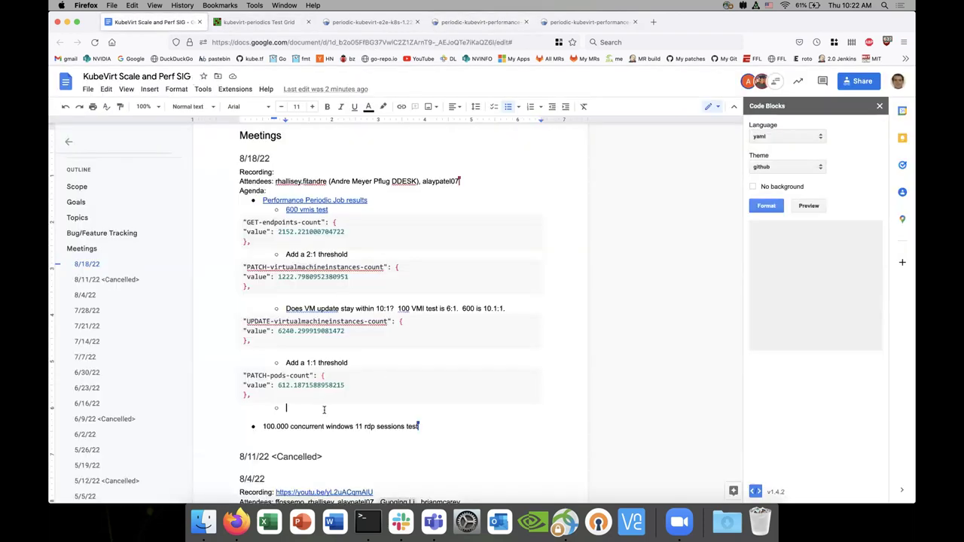
{"action": "type", "text": "600 vmis crea"}
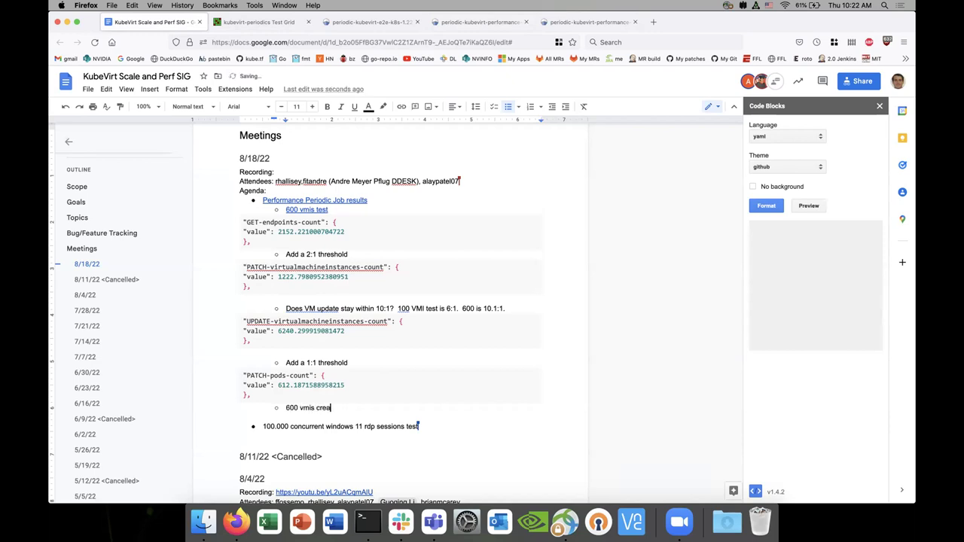
{"action": "type", "text": "te to running"}
{"action": "key", "text": "Return"}
{"action": "key", "text": "shift+Tab"}
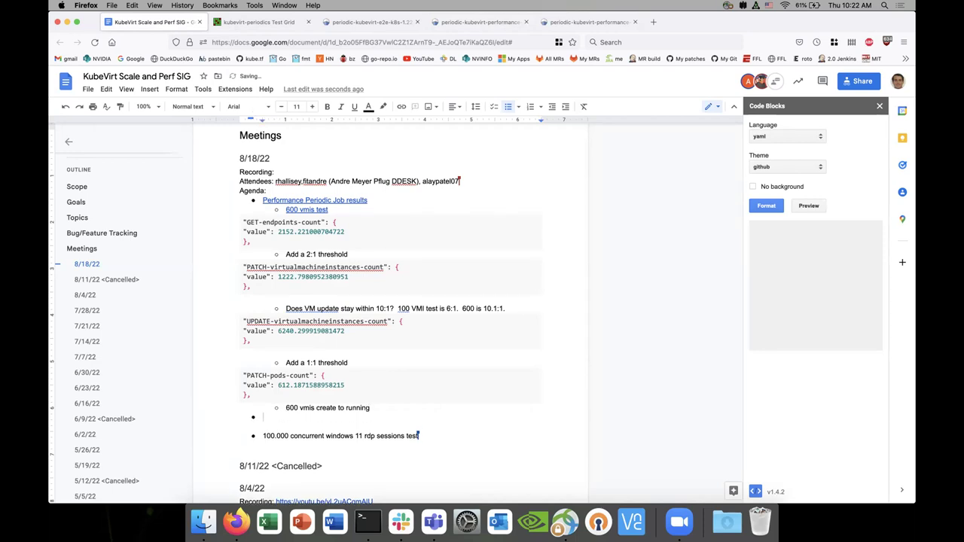
{"action": "key", "text": "BackSpace"}
Step: Paste the P50, P95 and P99 create-to-running entries and format them as a code block
{"action": "key", "text": "super+v"}
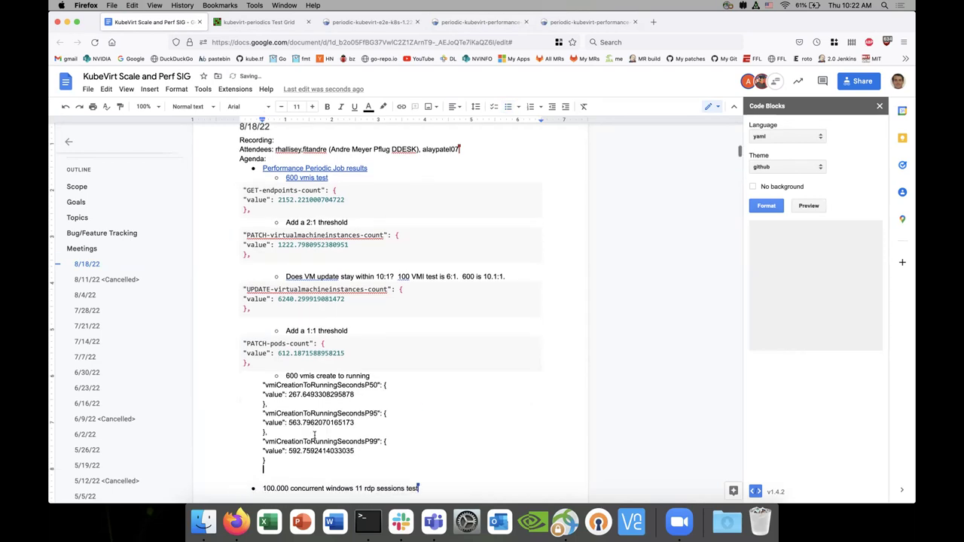
{"action": "key", "text": "shift+Up"}
{"action": "key", "text": "shift+Up"}
{"action": "key", "text": "shift+Up"}
{"action": "key", "text": "shift+Up"}
{"action": "key", "text": "shift+Up"}
{"action": "key", "text": "shift+Up"}
{"action": "key", "text": "shift+Up"}
{"action": "key", "text": "shift+Up"}
{"action": "key", "text": "shift+Up"}
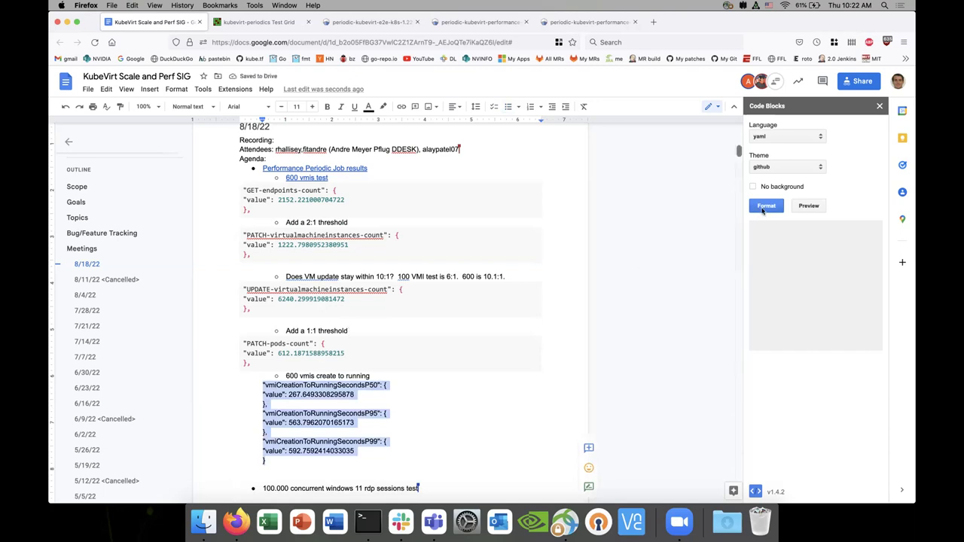
{"action": "left_click", "coordinate": [758, 211]}
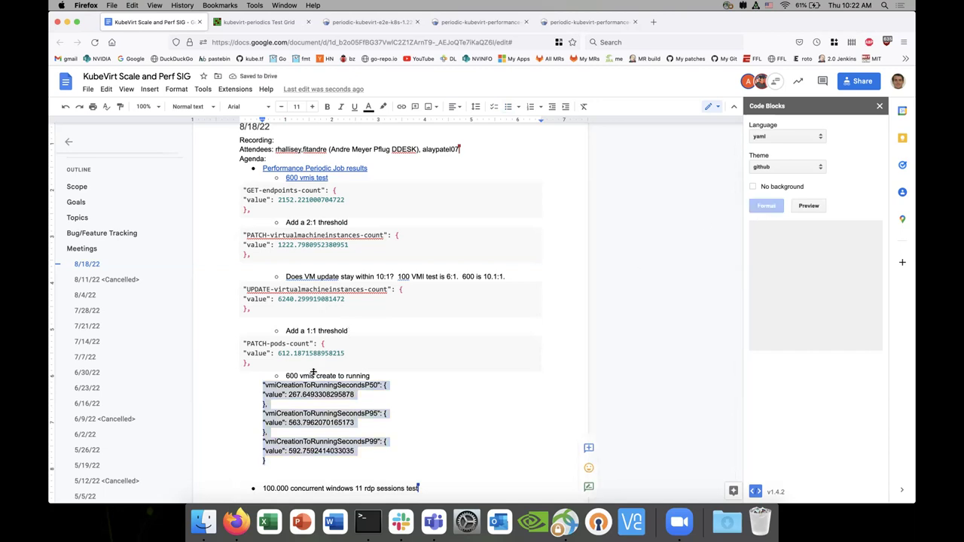
{"action": "left_click", "coordinate": [342, 24]}
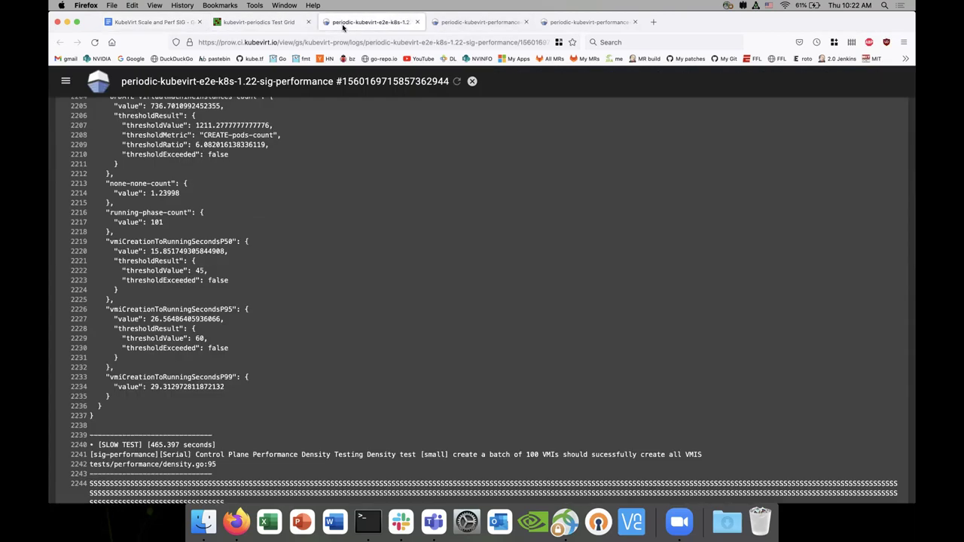
Step: Return to the cluster-scale-density-test log and review the create-to-running results (P50 267.65, P95 563.80, P99 592.76)
{"action": "left_click", "coordinate": [470, 24]}
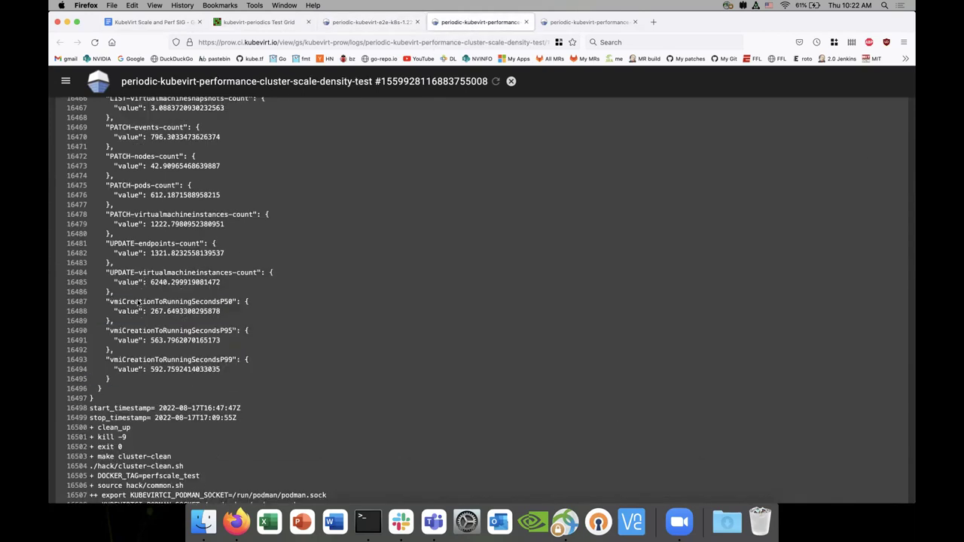
{"action": "scroll", "coordinate": [138, 302], "scroll_direction": "up", "scroll_amount": 10}
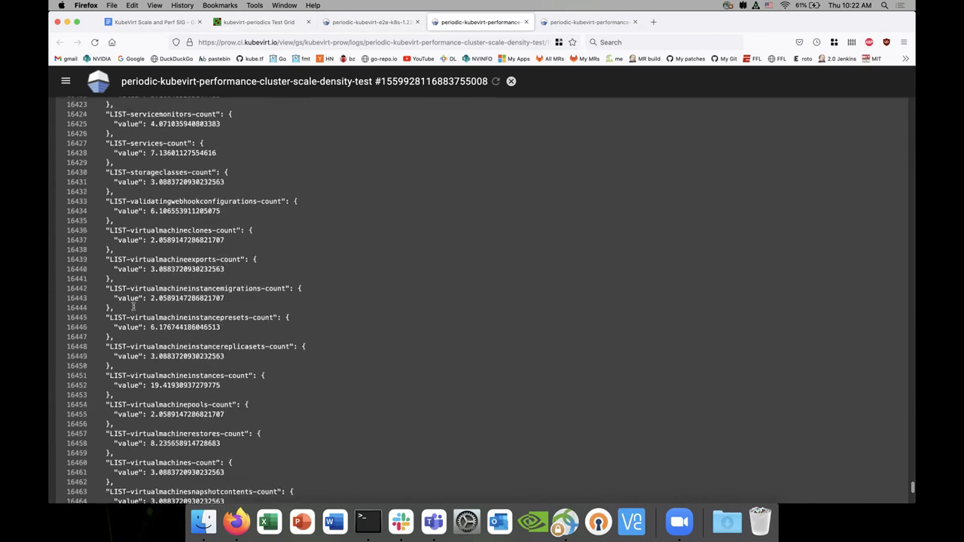
{"action": "scroll", "coordinate": [134, 306], "scroll_direction": "up", "scroll_amount": 7}
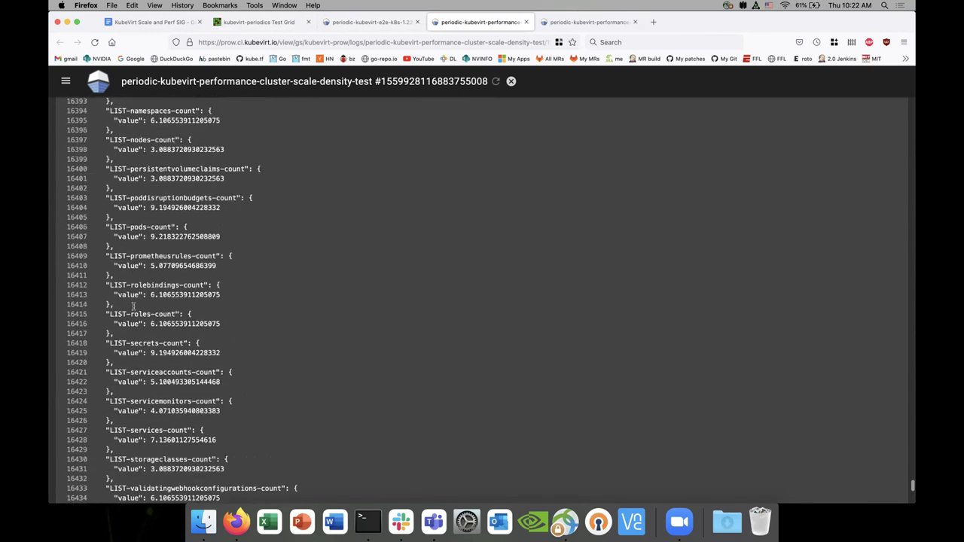
{"action": "scroll", "coordinate": [133, 305], "scroll_direction": "up", "scroll_amount": 8}
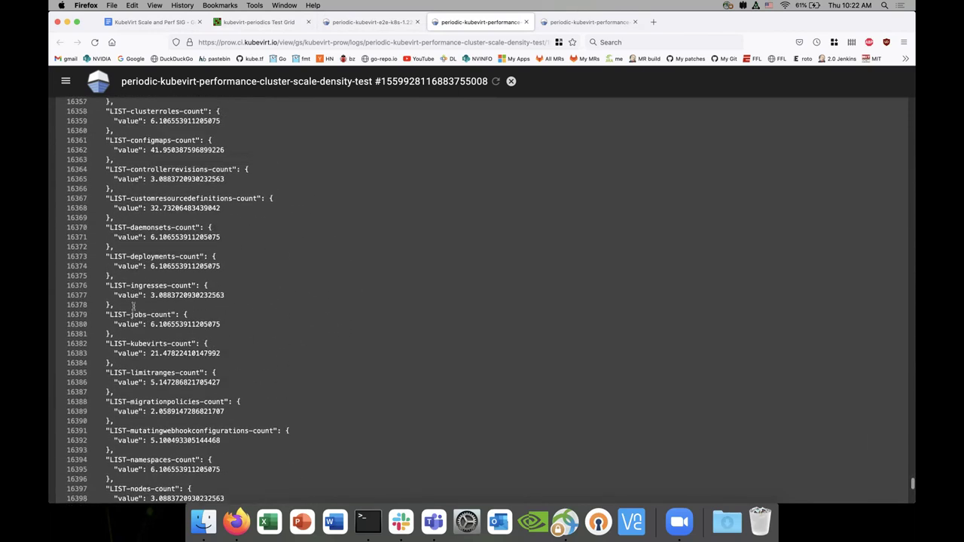
{"action": "scroll", "coordinate": [133, 306], "scroll_direction": "up", "scroll_amount": 7}
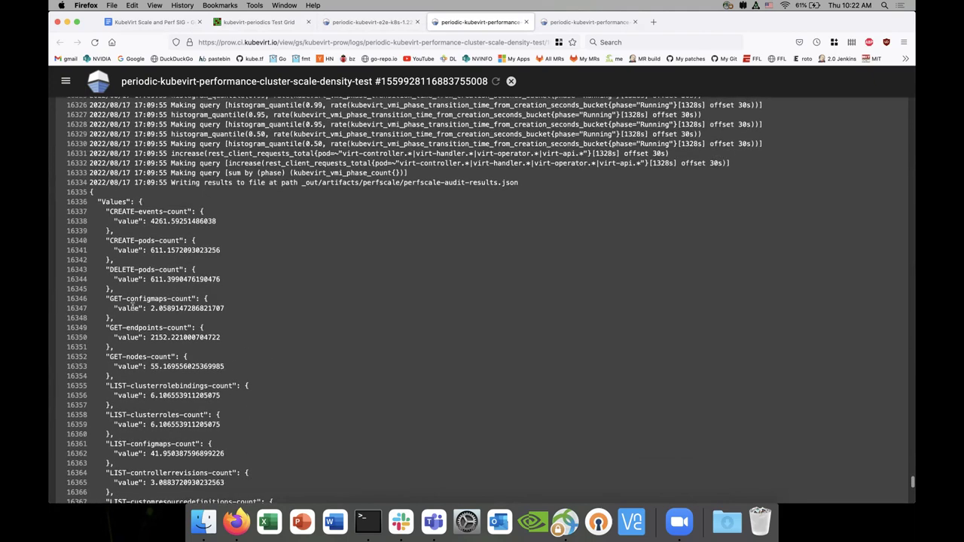
{"action": "scroll", "coordinate": [133, 306], "scroll_direction": "down", "scroll_amount": 20}
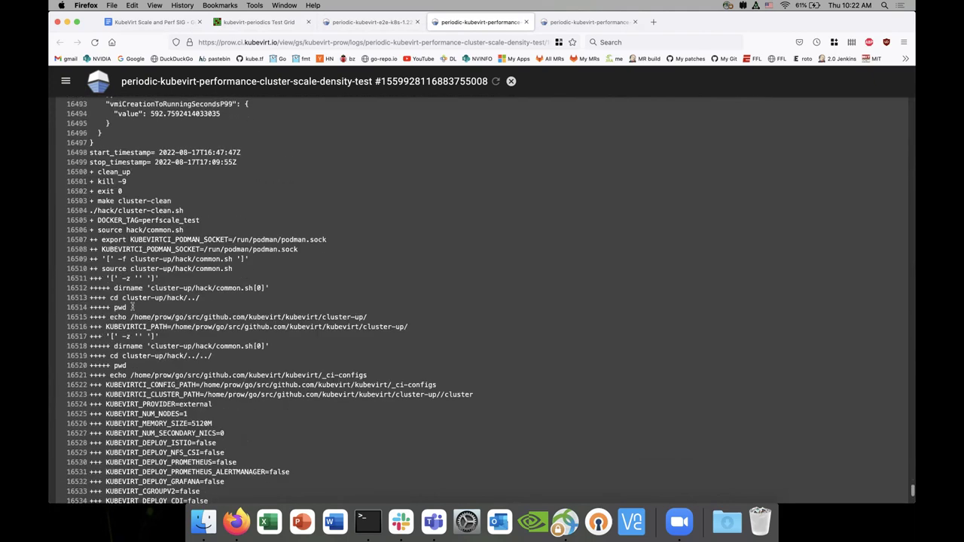
{"action": "scroll", "coordinate": [133, 306], "scroll_direction": "up", "scroll_amount": 7}
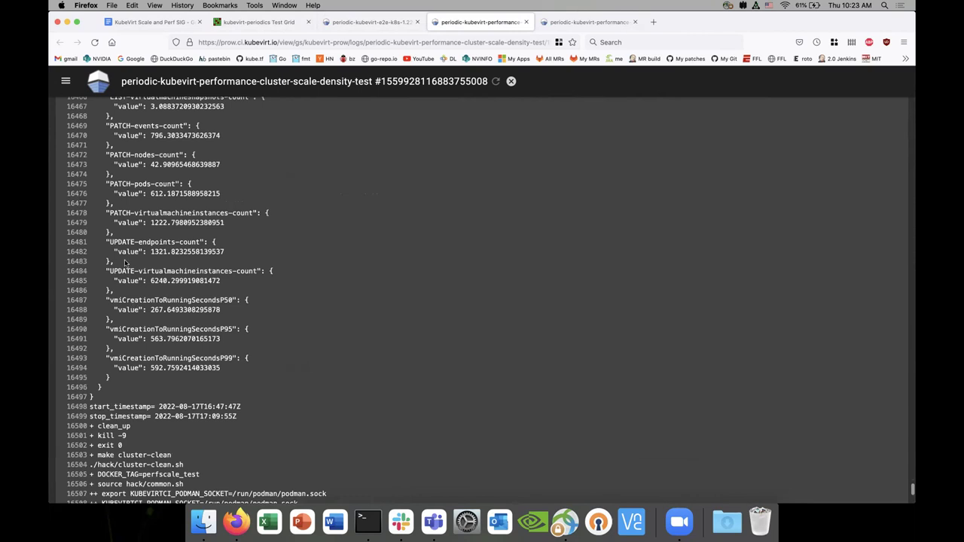
{"action": "scroll", "coordinate": [125, 262], "scroll_direction": "up", "scroll_amount": 1}
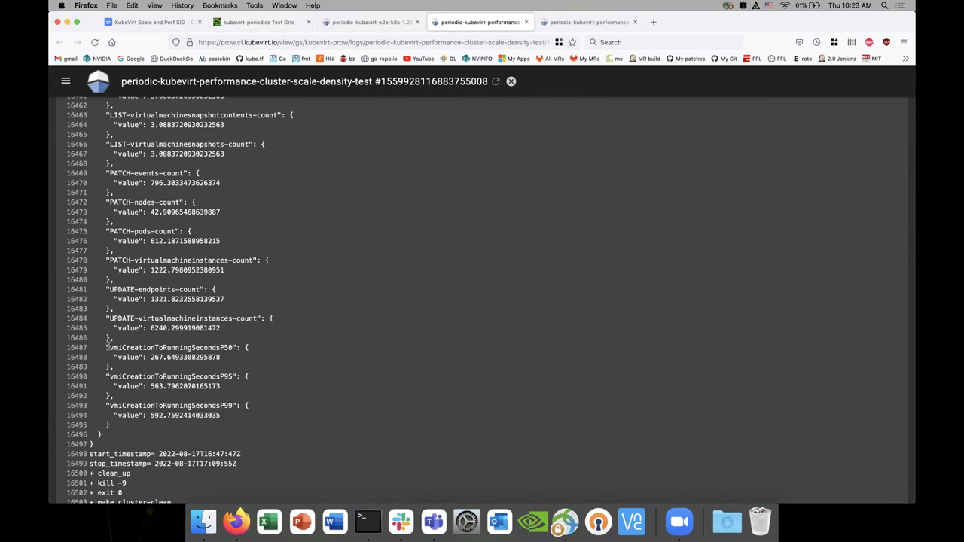
Step: Open the notes' Dedicated Performance Cluster Grafana link in a new browser tab and view it
{"action": "left_click", "coordinate": [150, 22]}
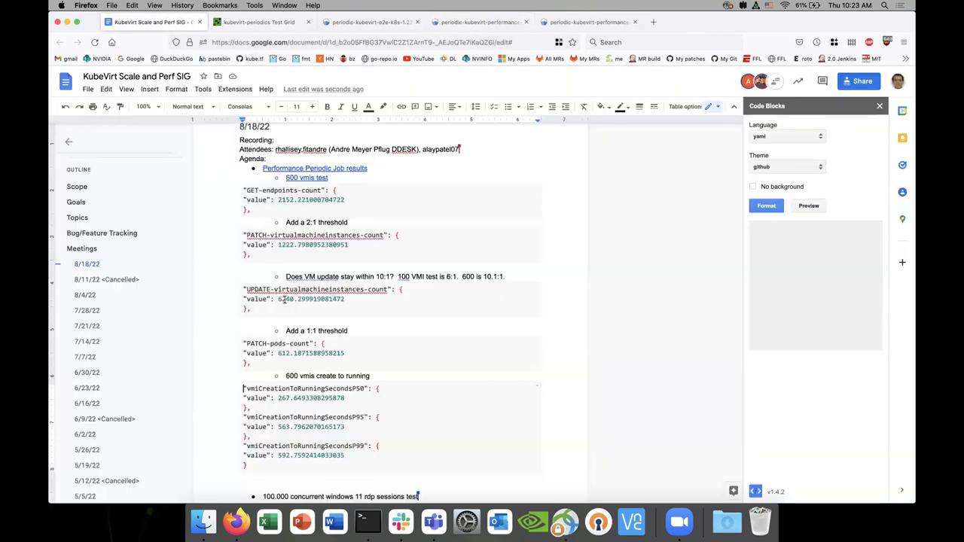
{"action": "scroll", "coordinate": [284, 299], "scroll_direction": "up", "scroll_amount": 5}
{"action": "left_click", "coordinate": [282, 253]}
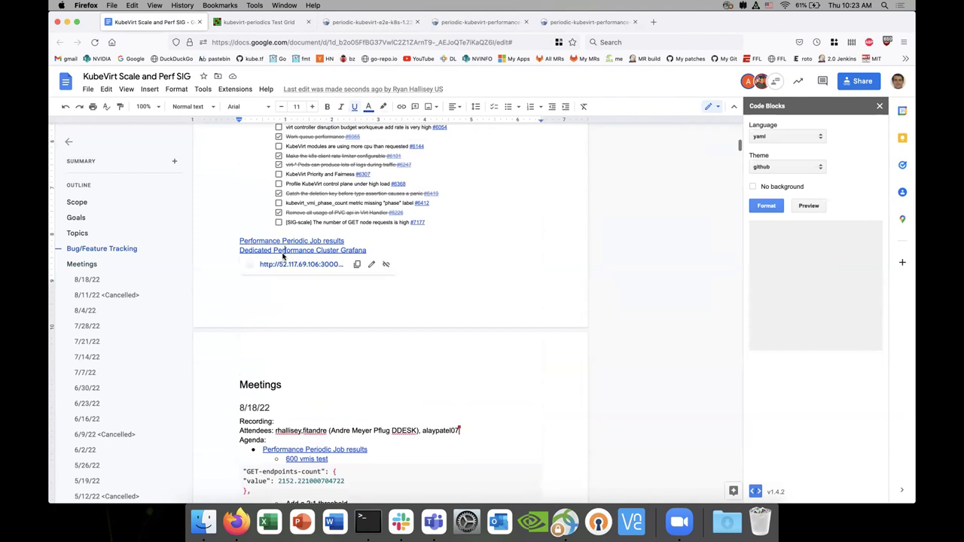
{"action": "right_click", "coordinate": [294, 267]}
{"action": "left_click", "coordinate": [316, 269]}
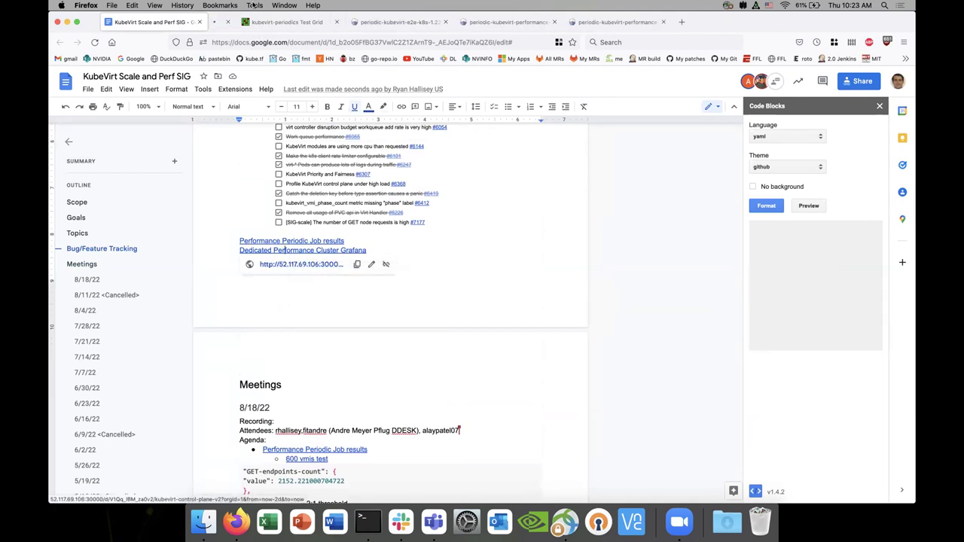
{"action": "left_click", "coordinate": [255, 23]}
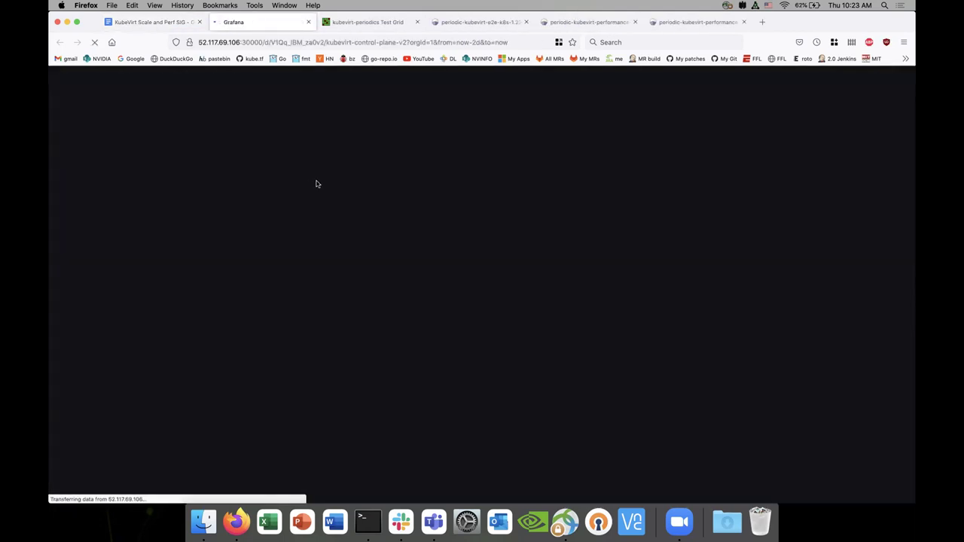